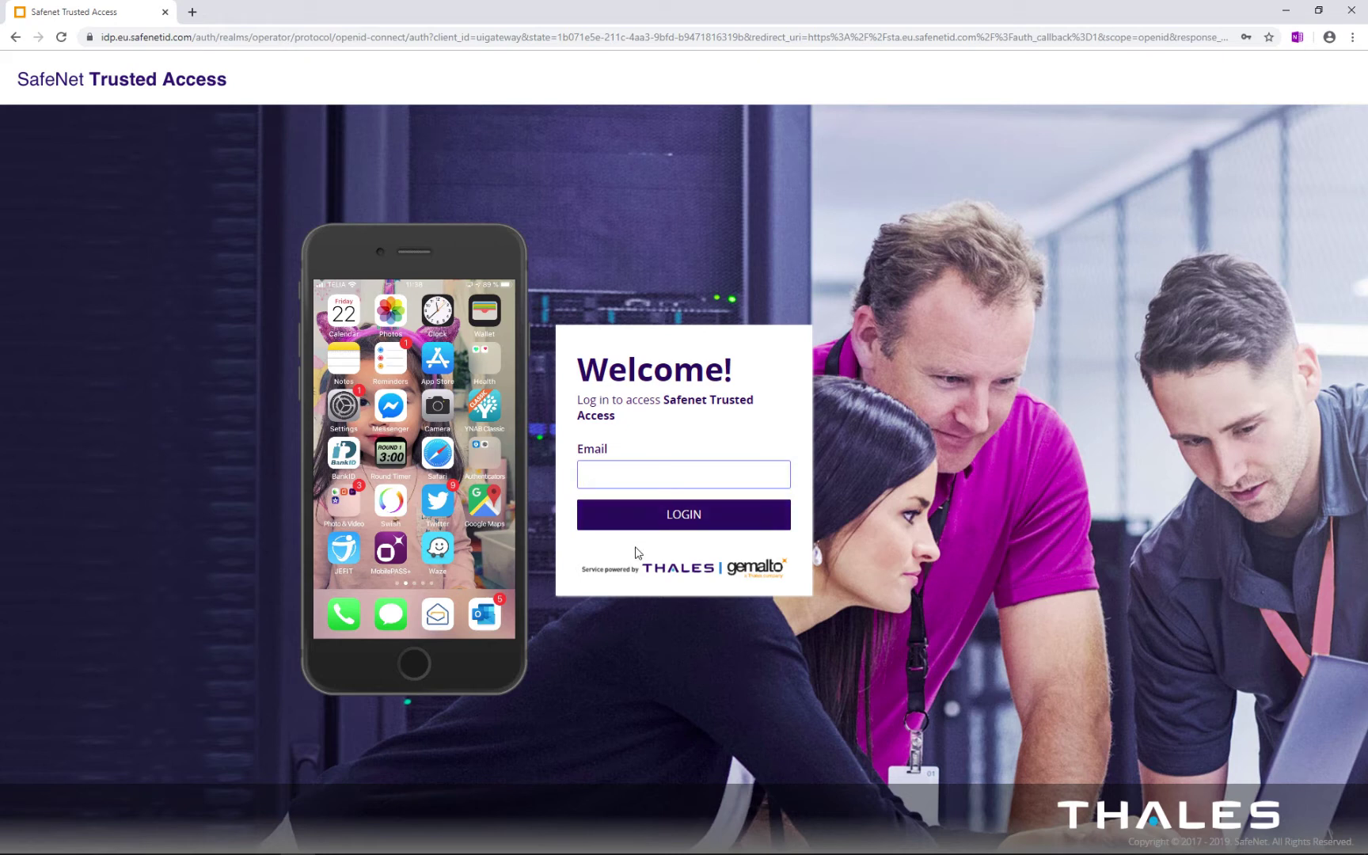
Submit the administrator email and OTP passcode to sign in to the STA console.
key(Return)
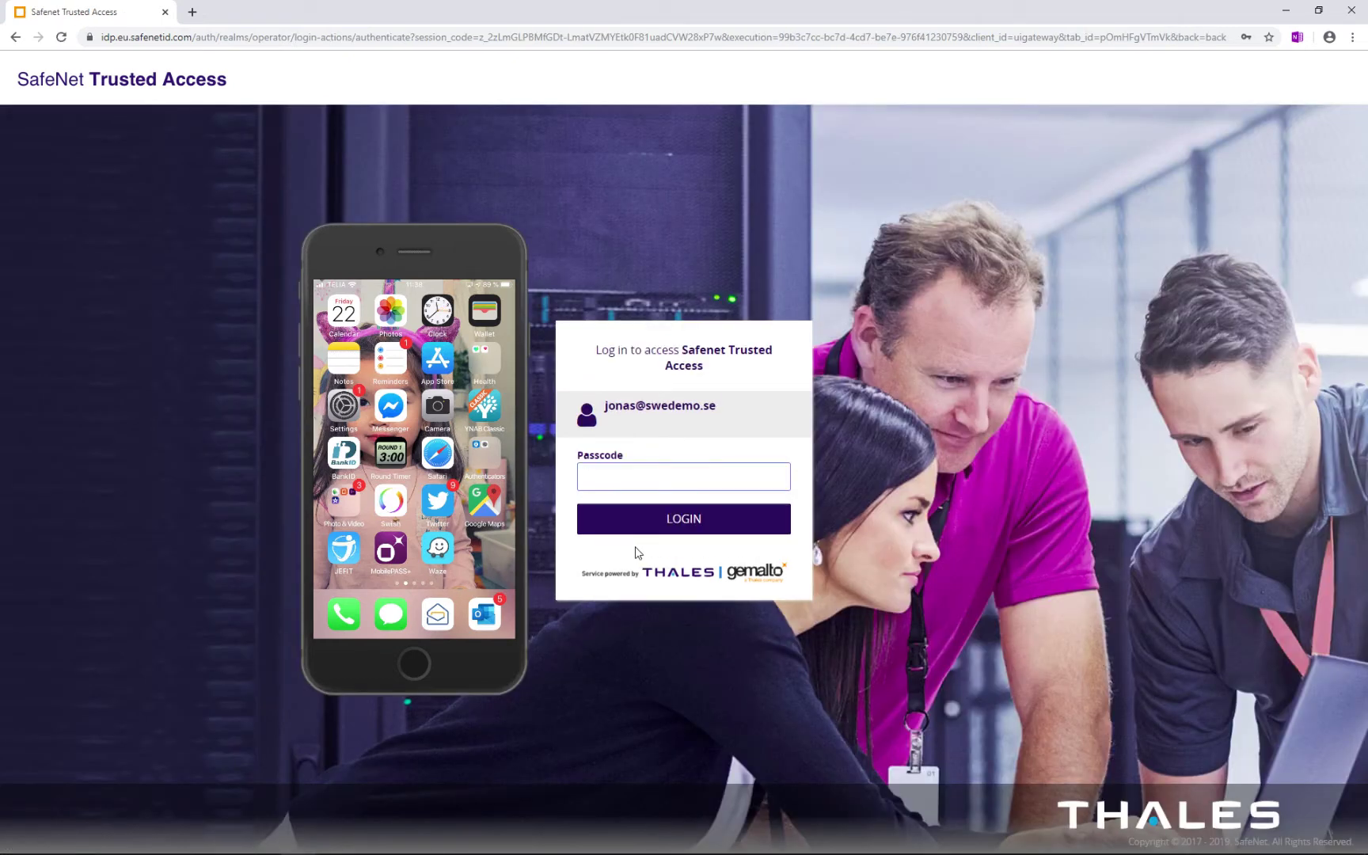
text(p)
key(Return)
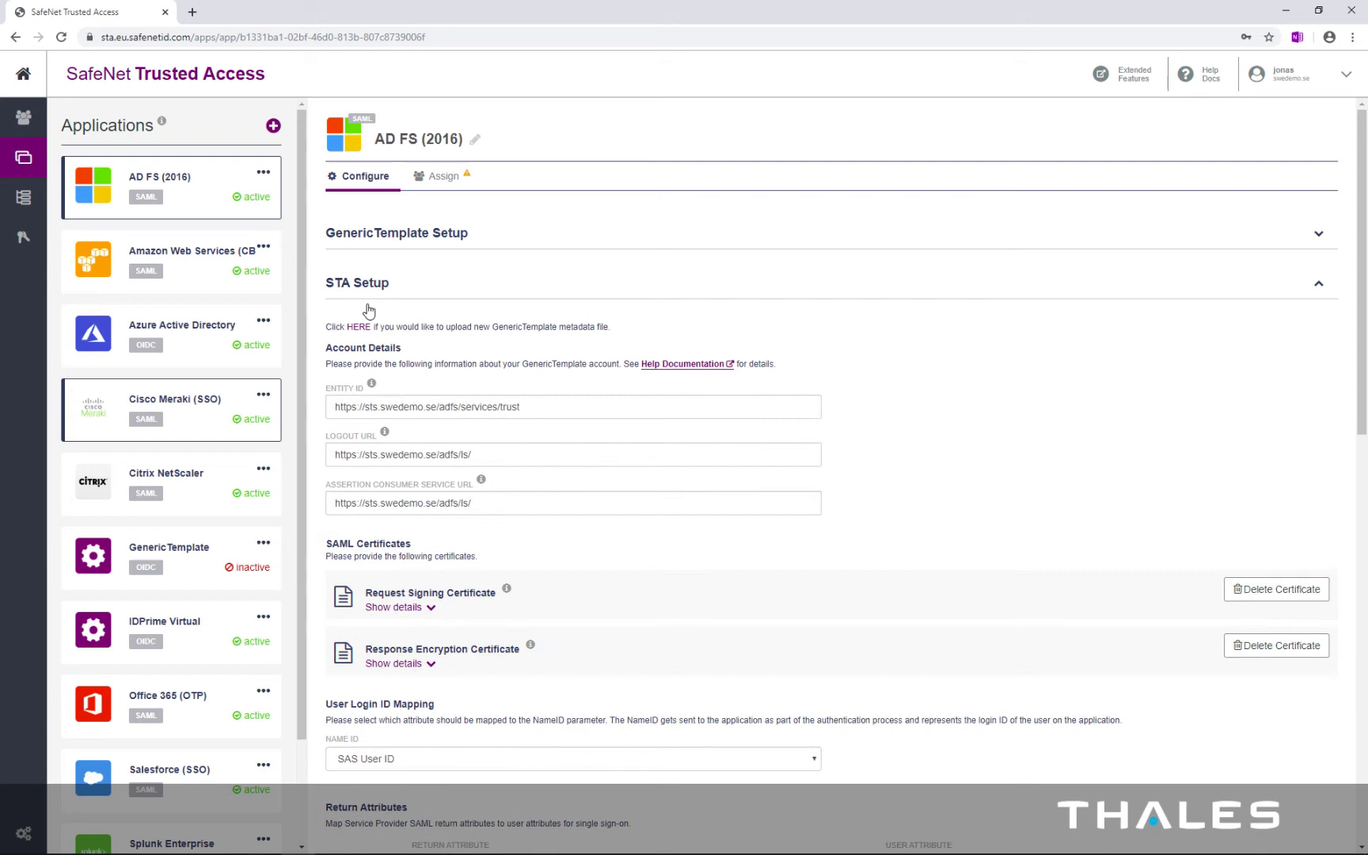
Download the Office 365 (OTP) app's STA metadata file and check its Assign tab for all users.
click(220, 711)
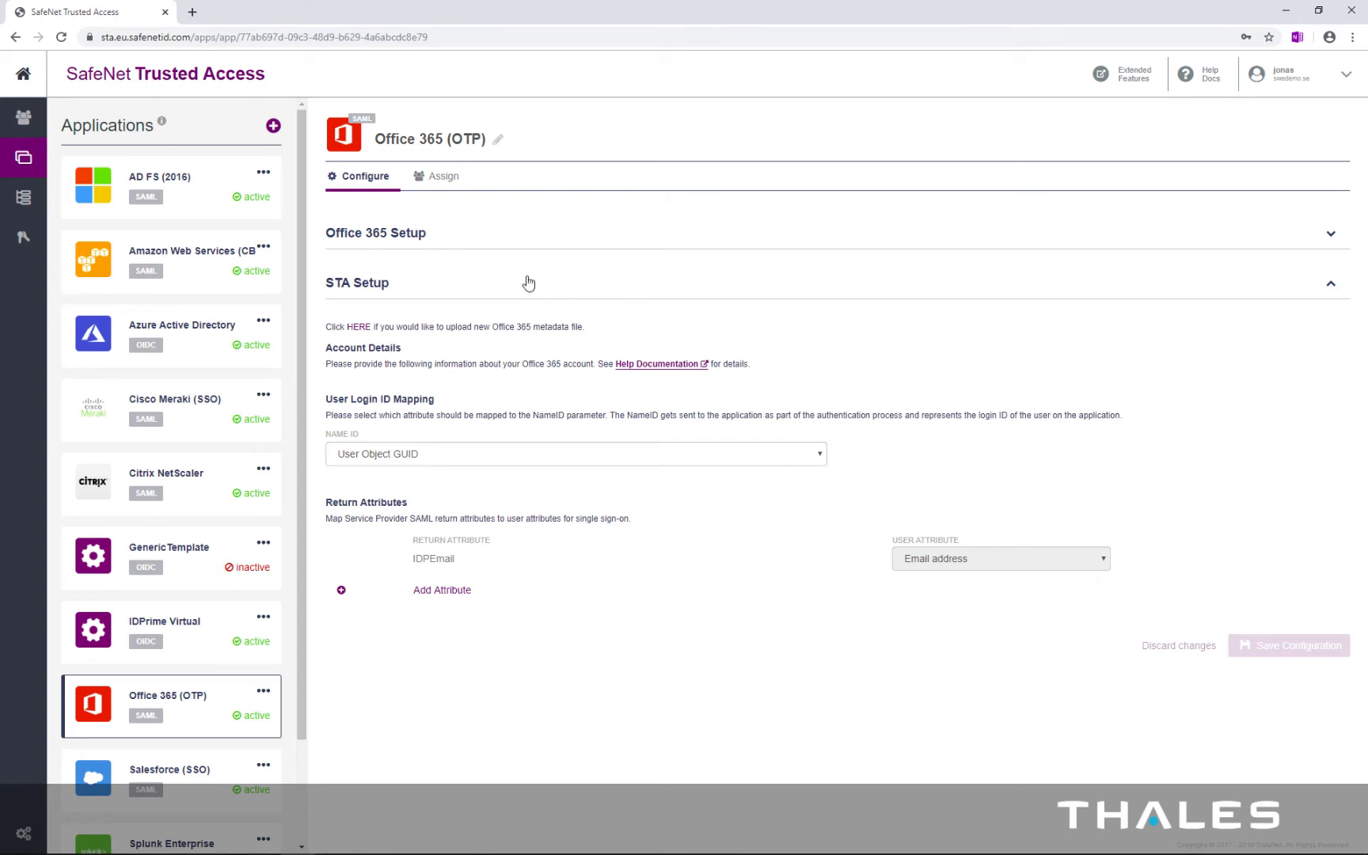
click(406, 239)
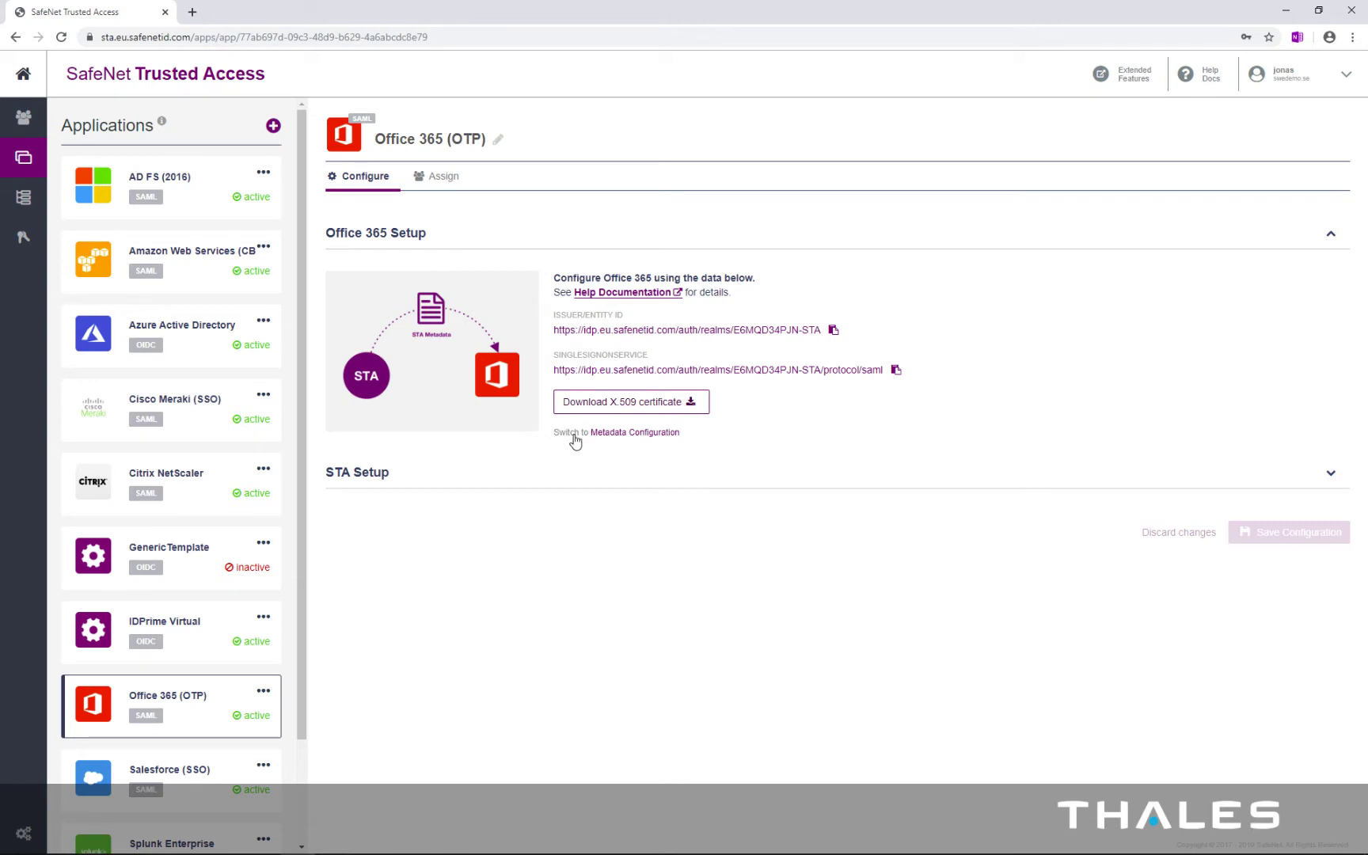
click(658, 434)
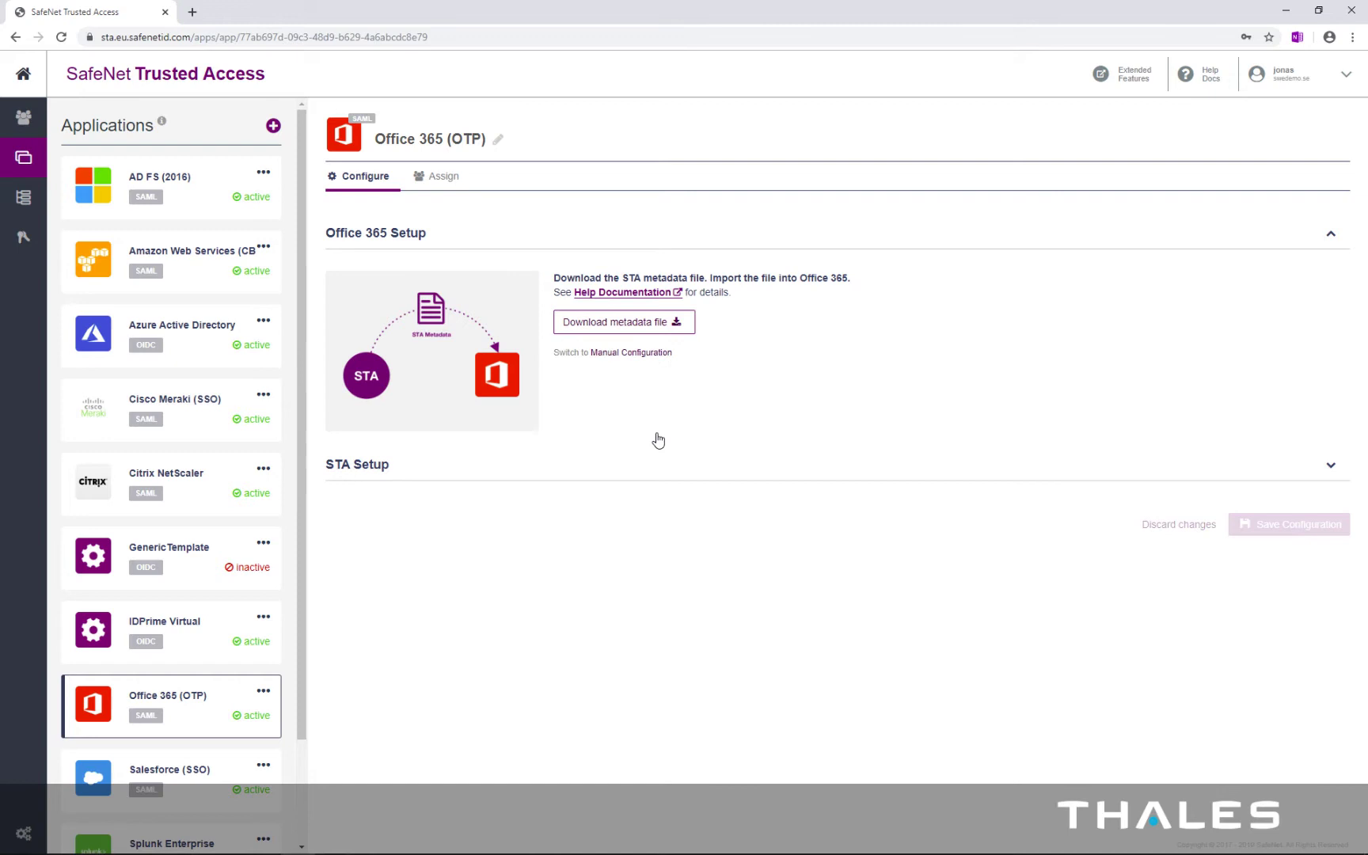
click(620, 322)
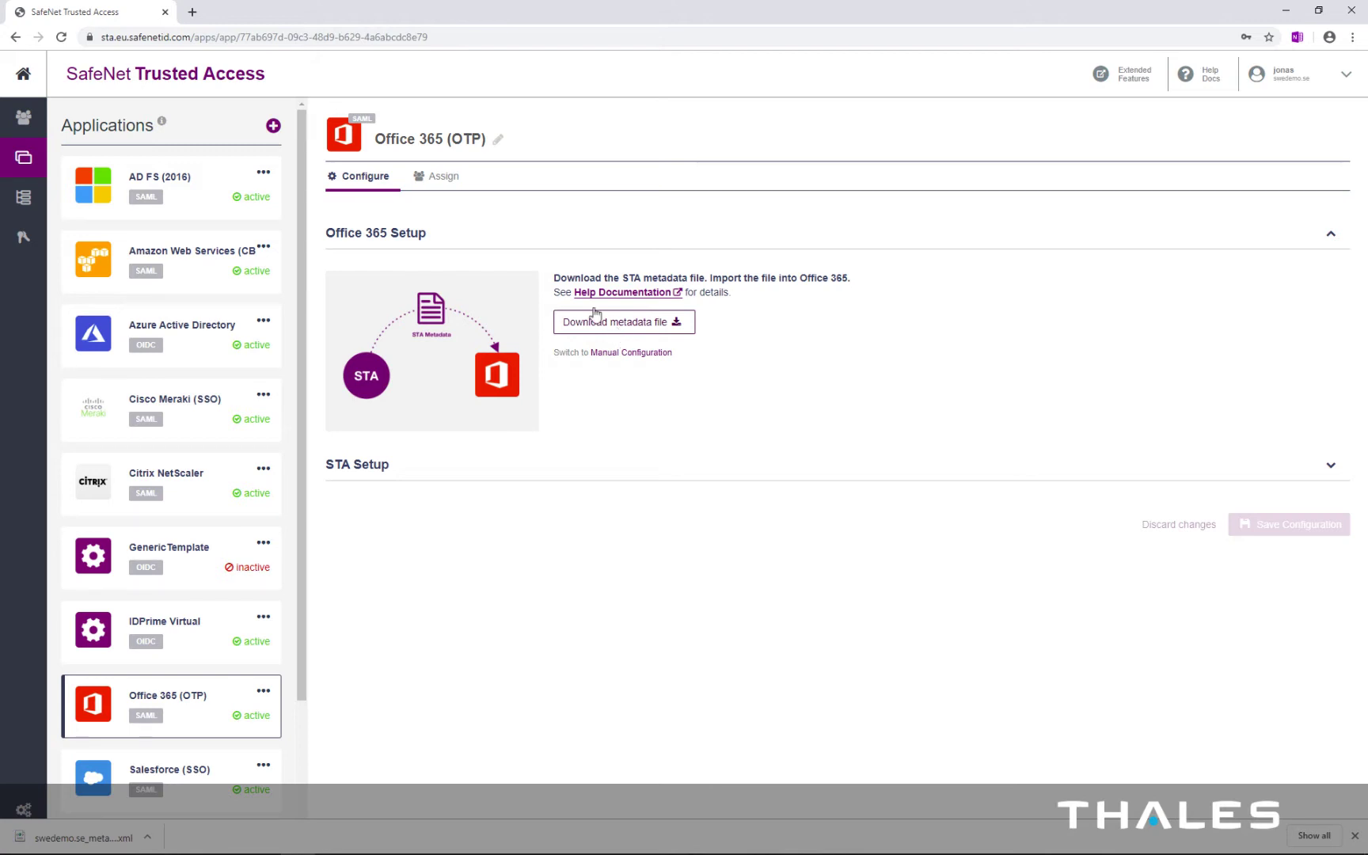
click(441, 176)
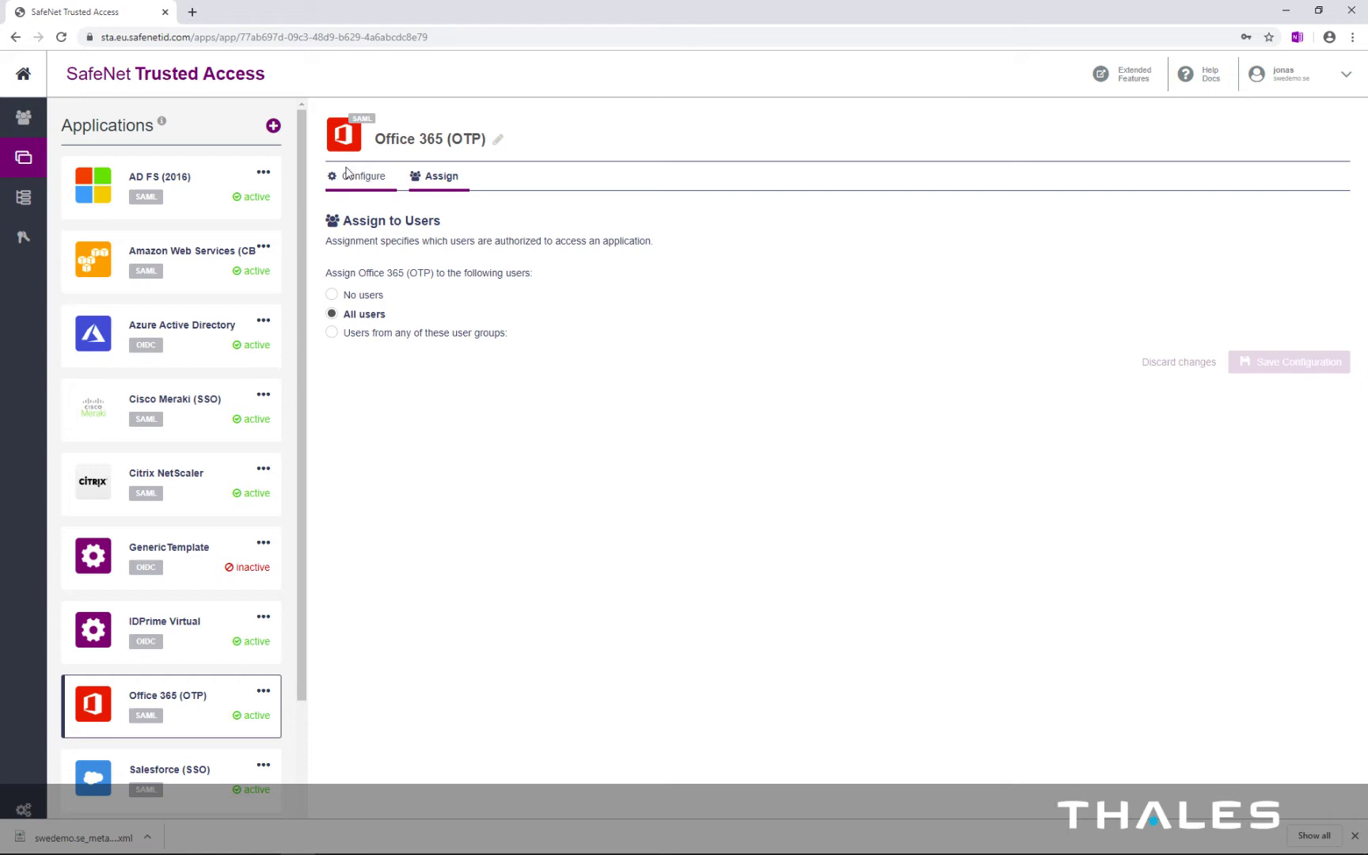
Show the O365 policy's details in Policies and start editing it to inspect its settings.
click(23, 199)
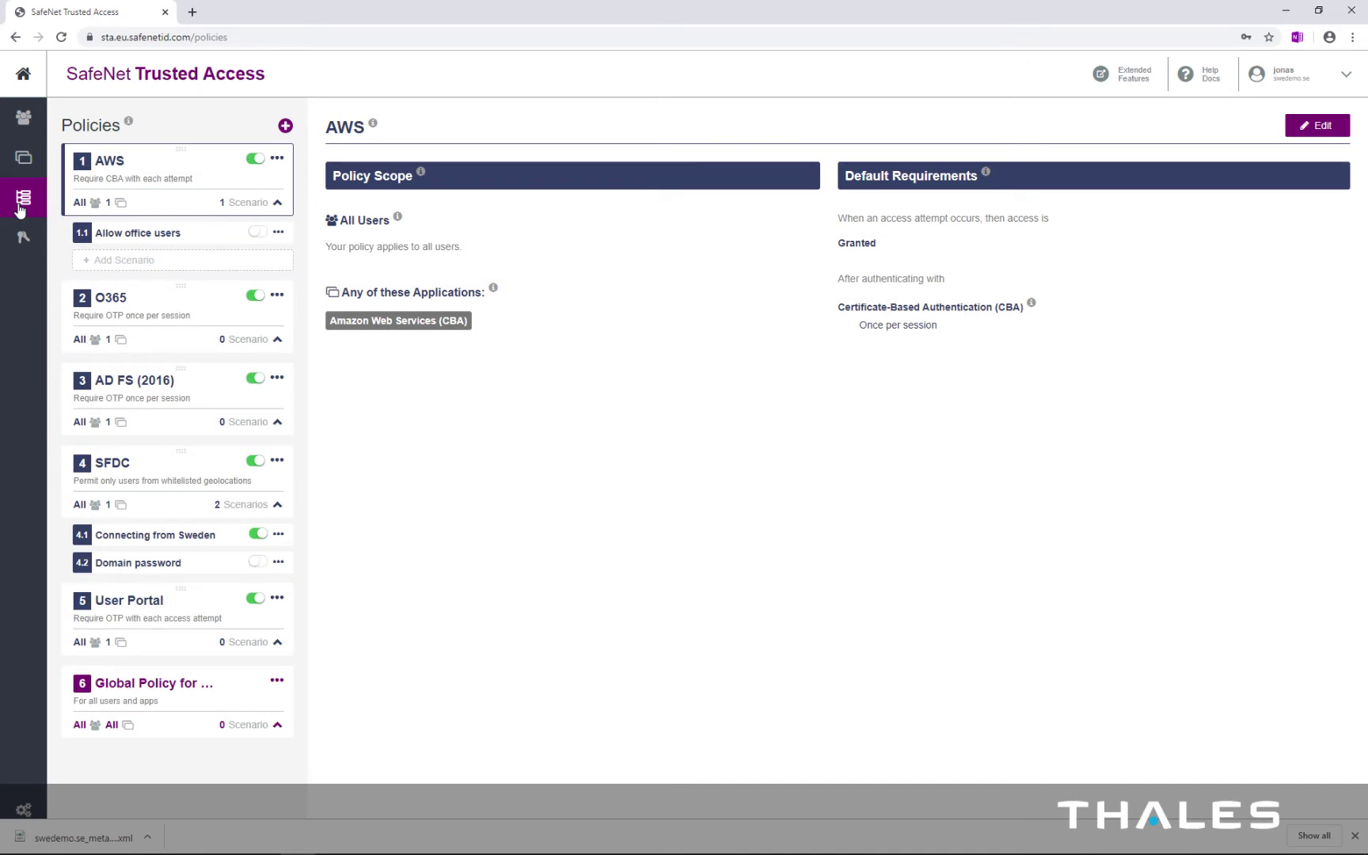
click(185, 305)
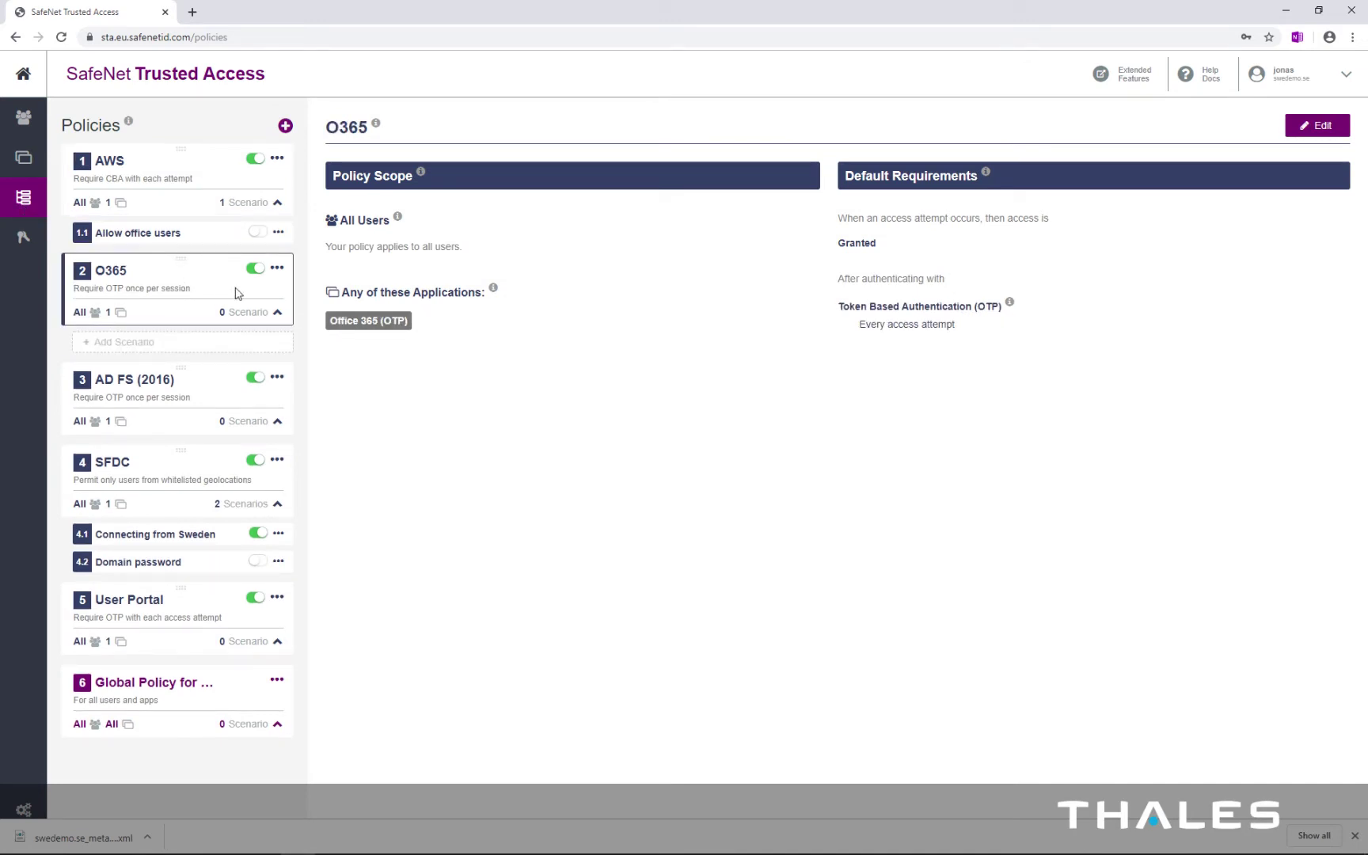
drag(838, 244, 870, 251)
click(841, 267)
click(1315, 126)
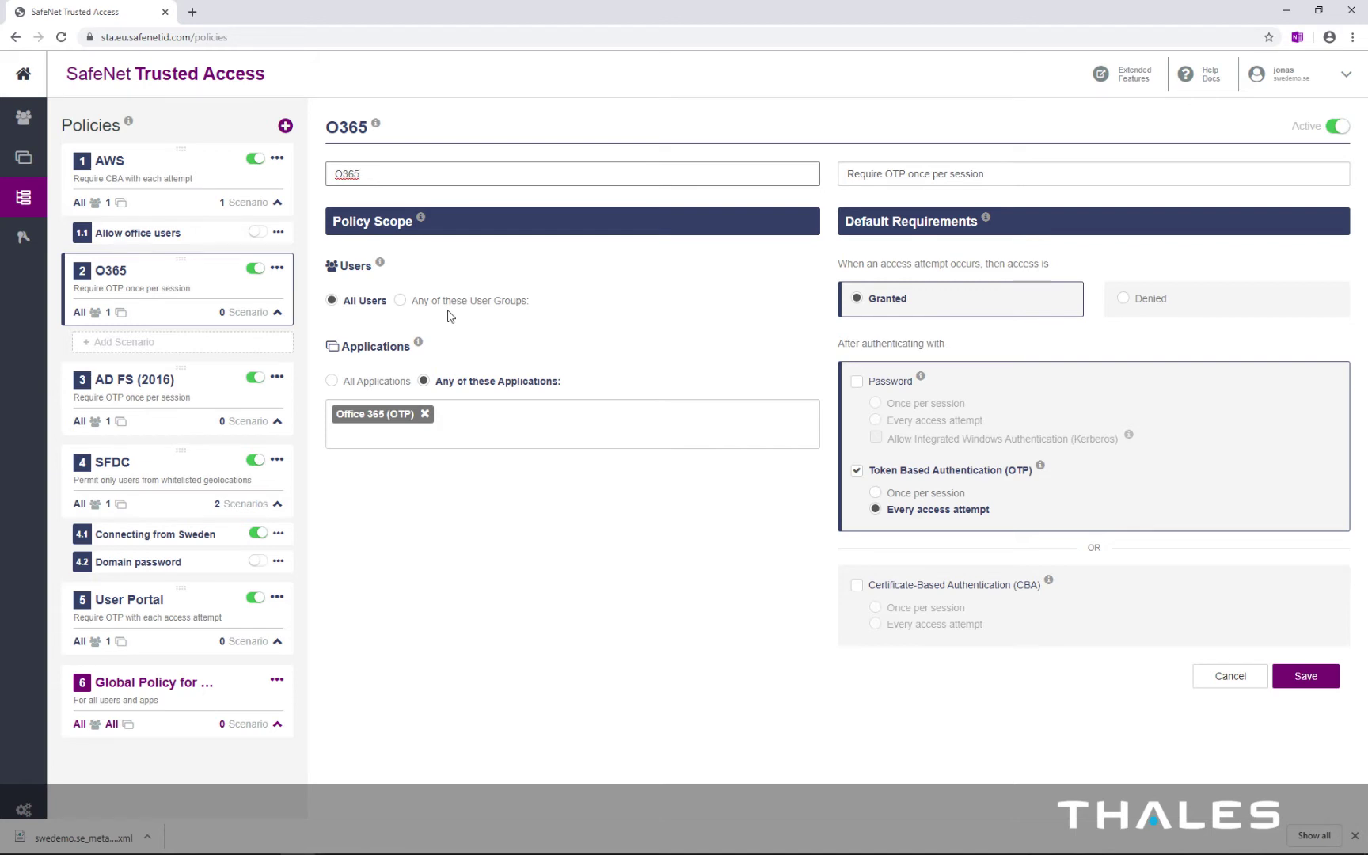
Cancel the policy edit, start adding a scenario to O365, then discard it.
click(1229, 675)
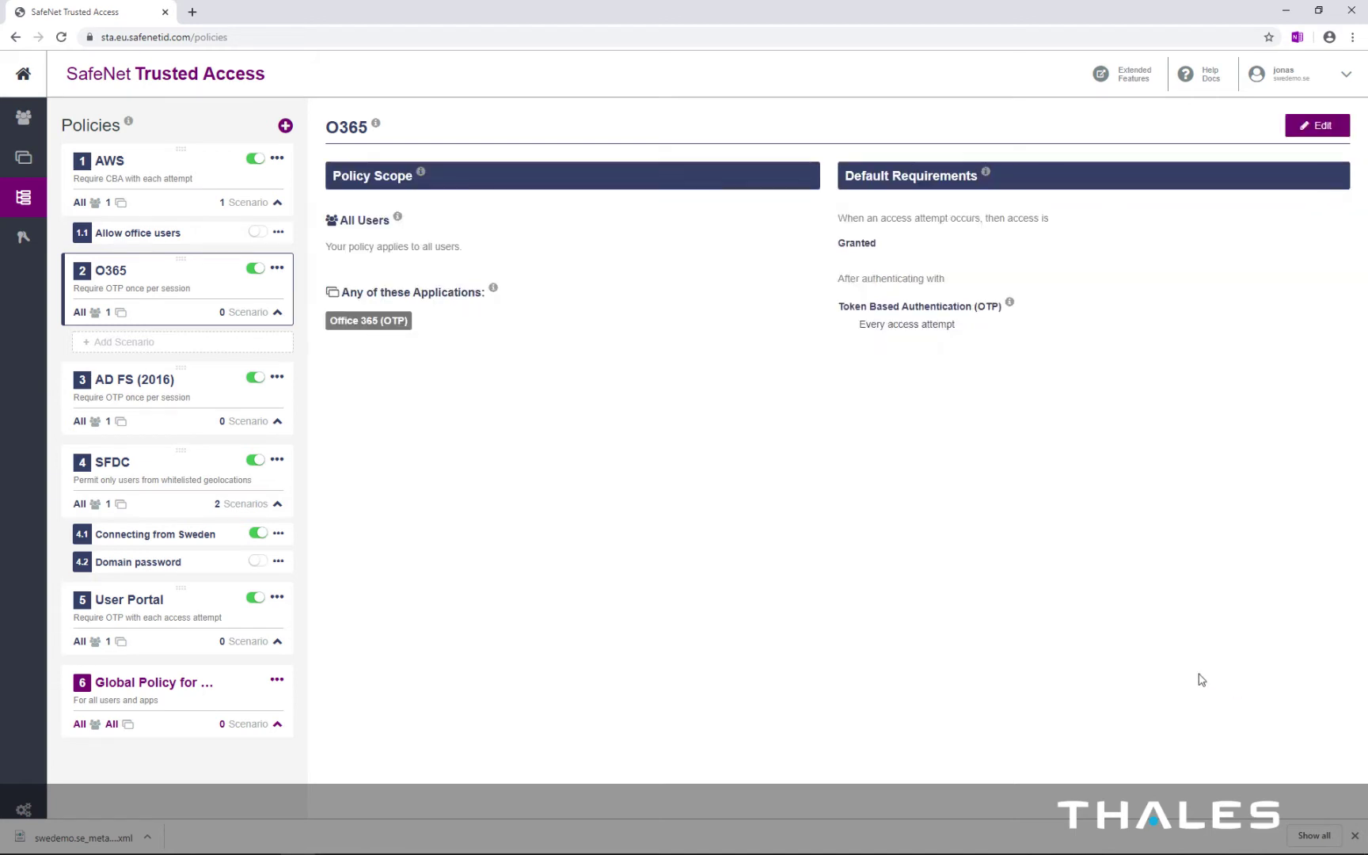
click(250, 349)
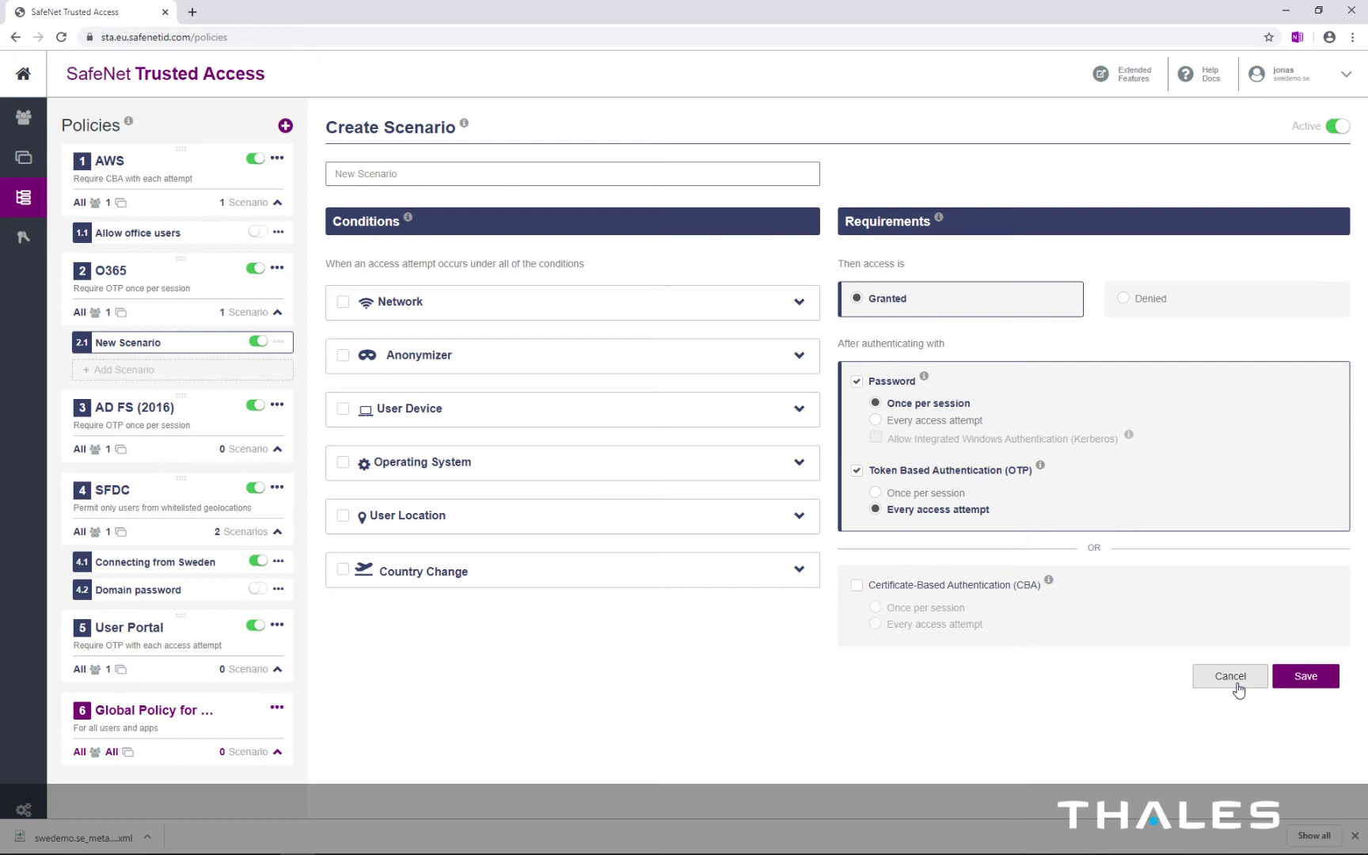
click(1230, 676)
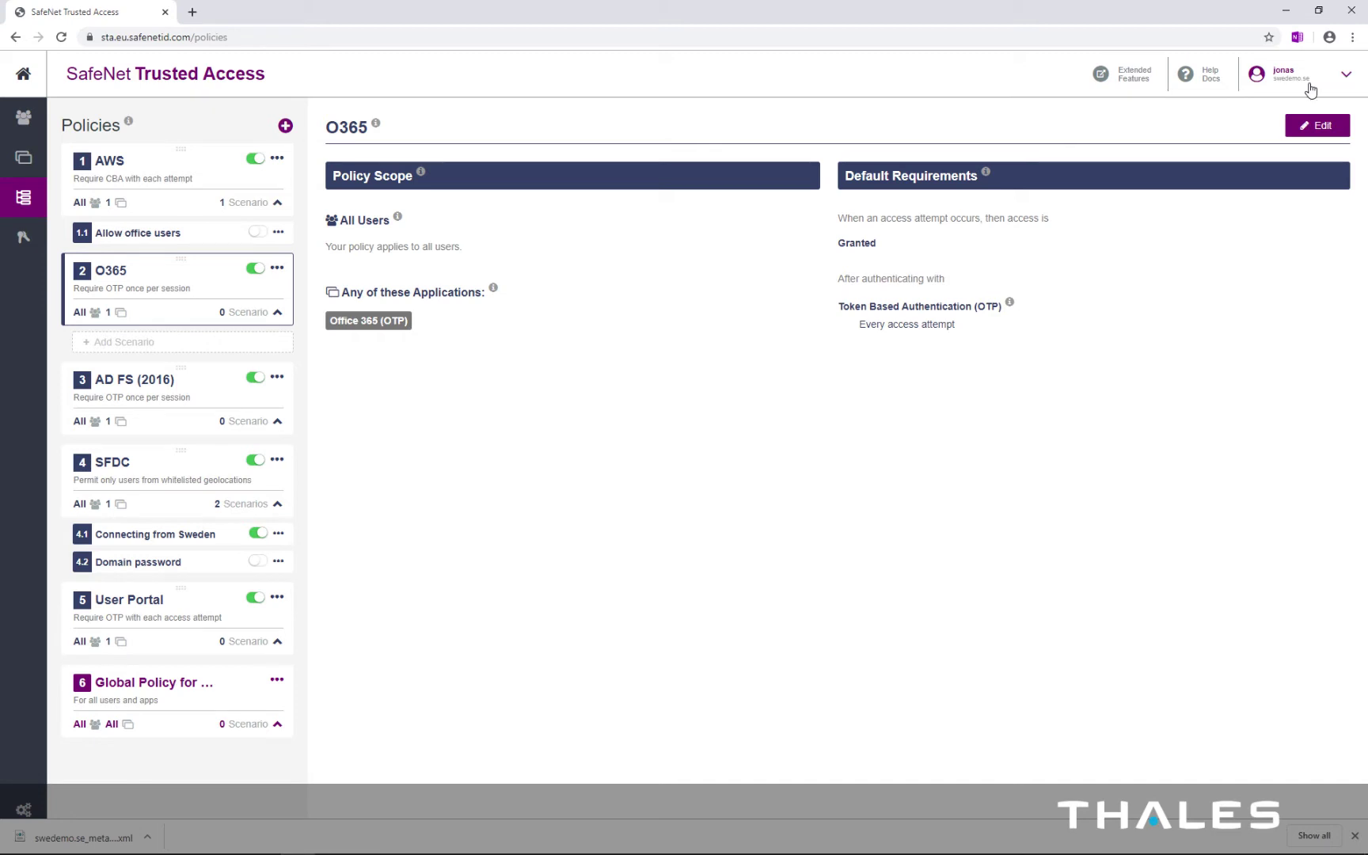
Log out of the STA administrator console from the account menu.
click(1345, 75)
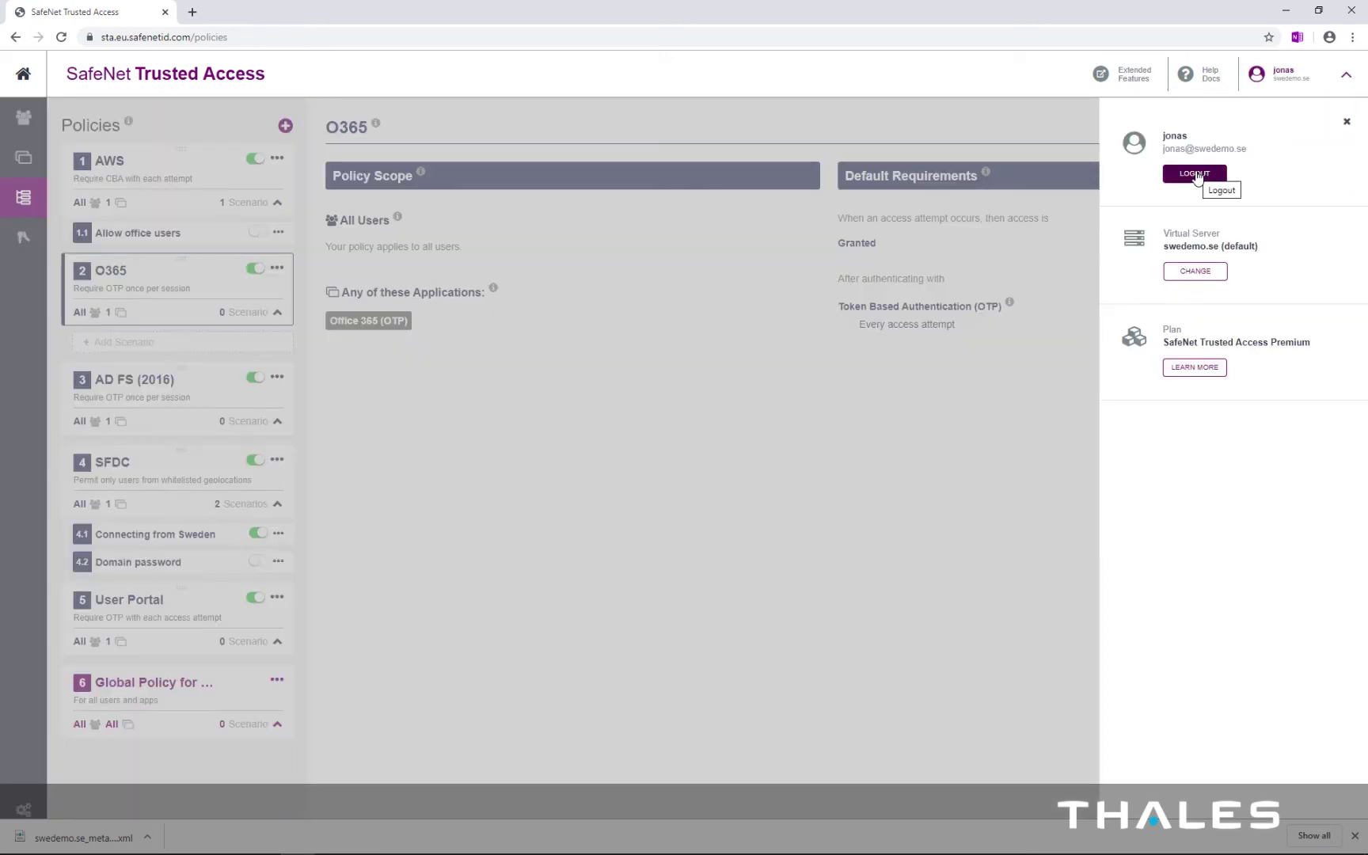
click(1195, 174)
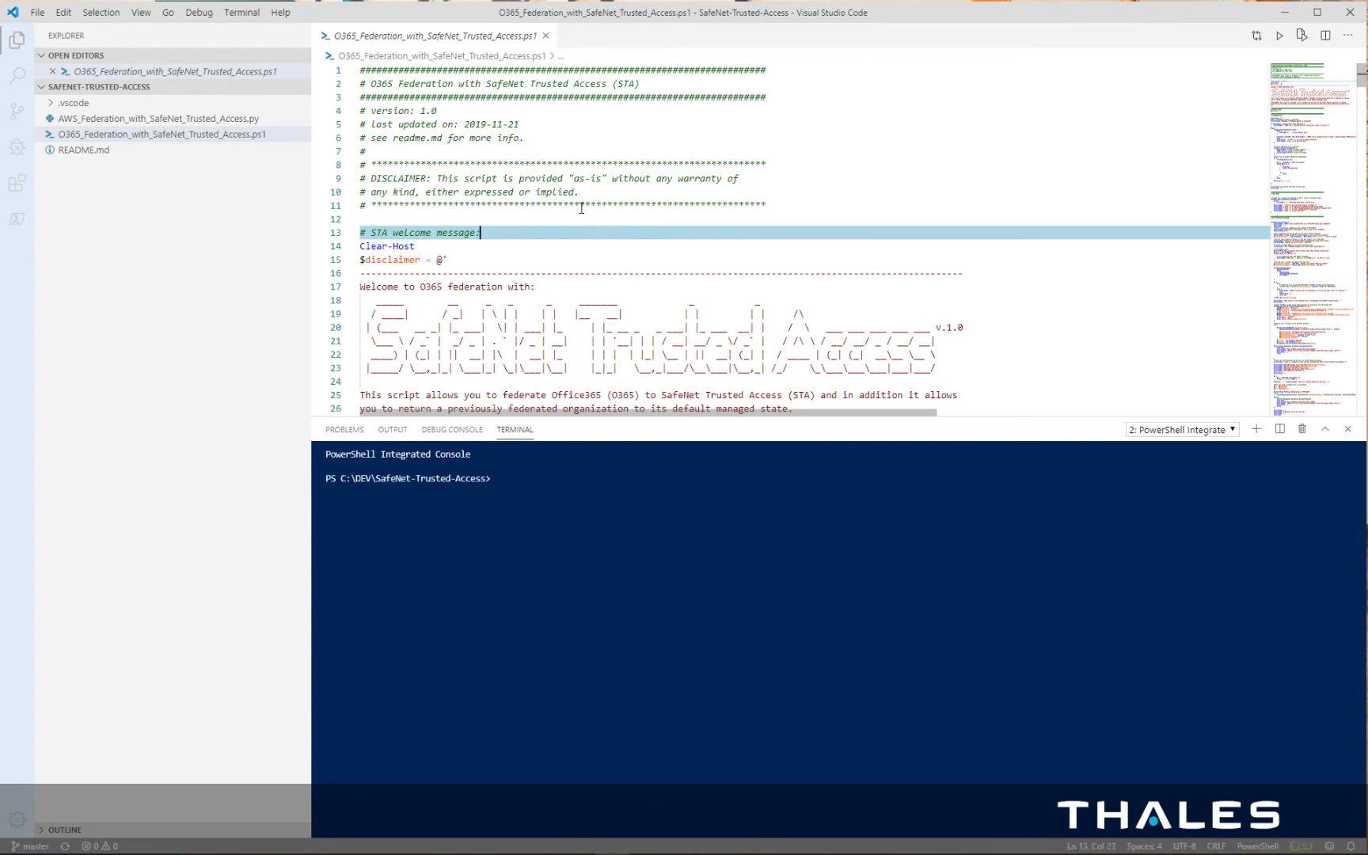
scroll(581, 207, down, 4)
scroll(582, 208, down, 3)
scroll(582, 208, down, 3)
scroll(581, 207, down, 3)
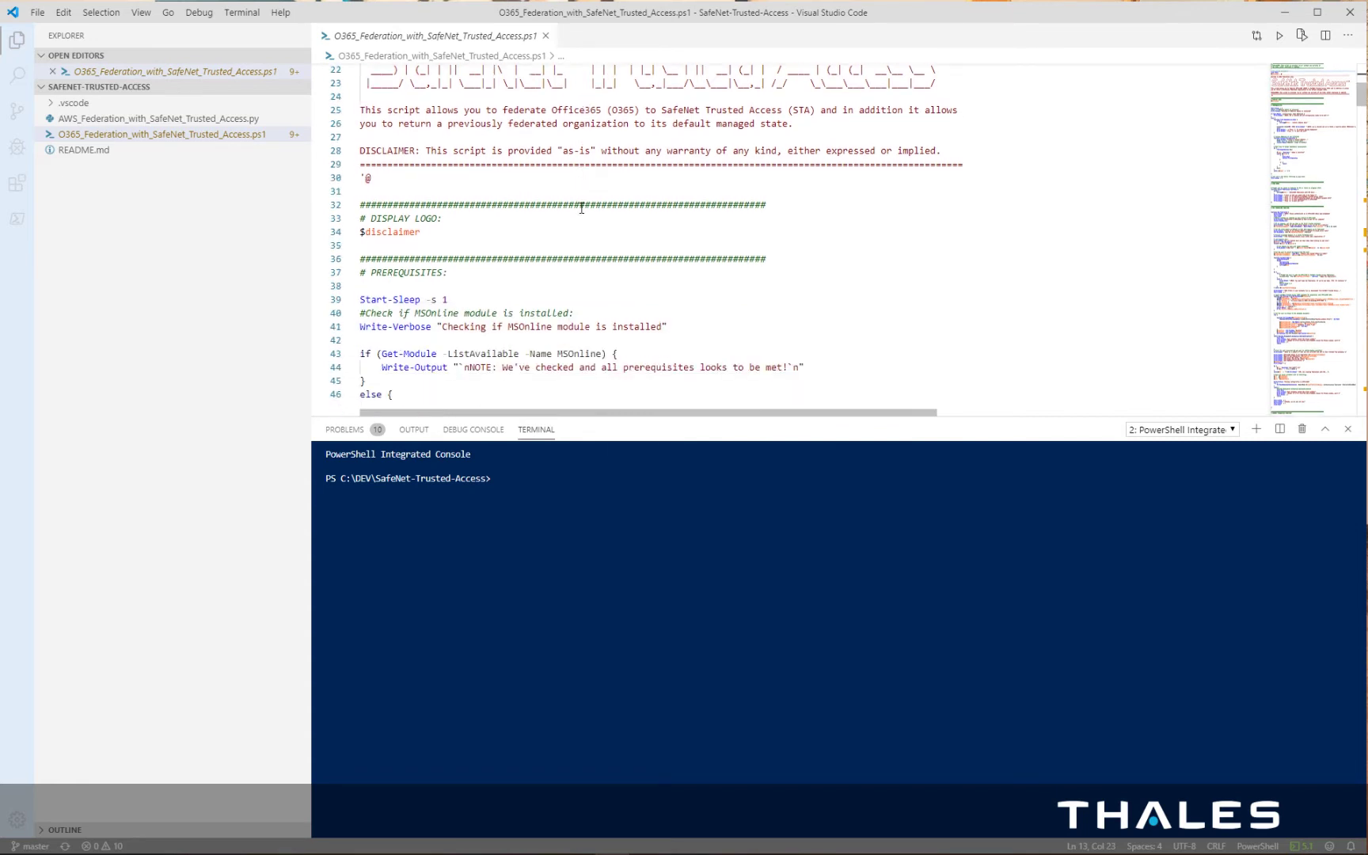
scroll(581, 208, down, 2)
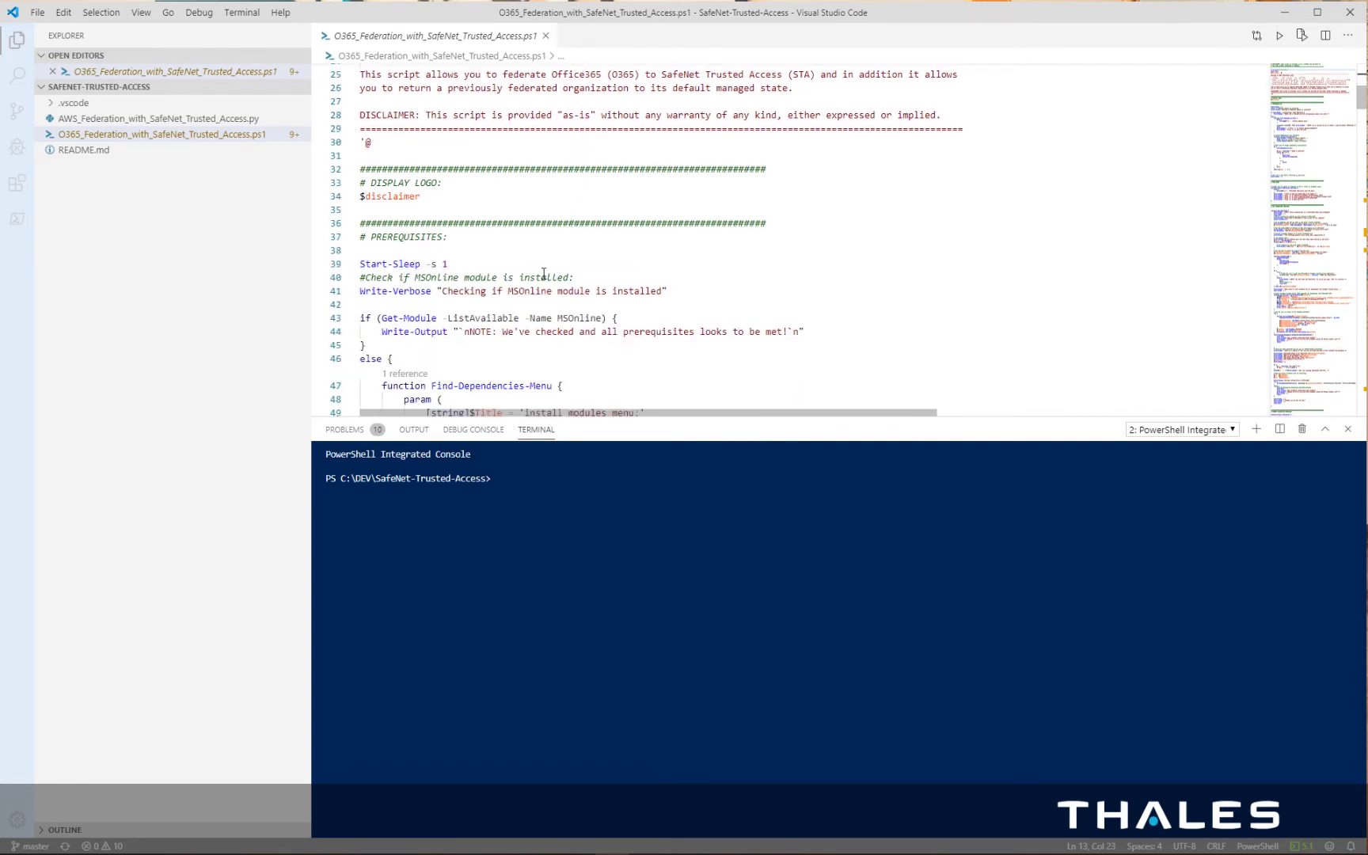
scroll(544, 273, down, 2)
scroll(545, 274, down, 1)
scroll(544, 273, down, 2)
scroll(545, 273, down, 1)
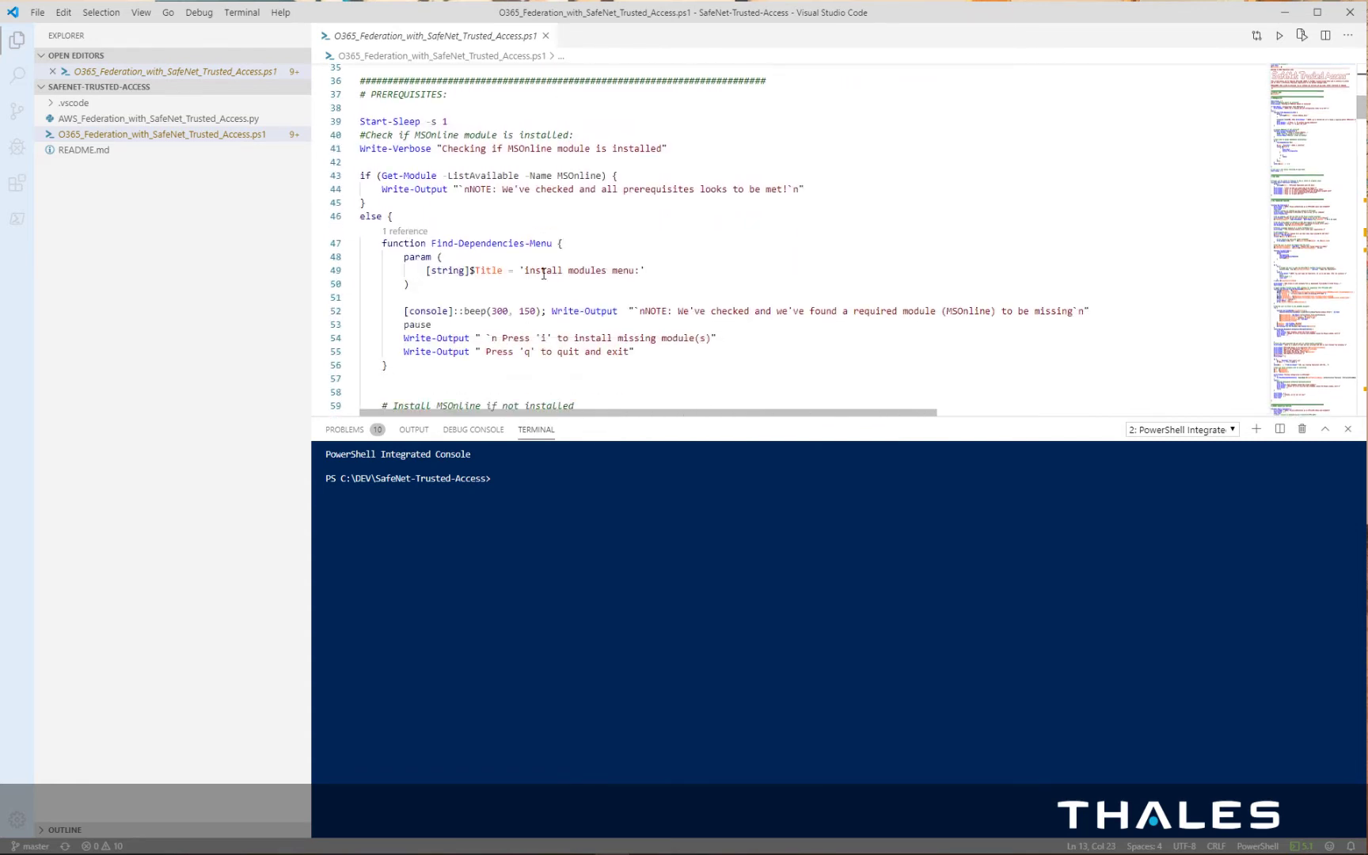
scroll(544, 274, down, 2)
scroll(544, 274, down, 2)
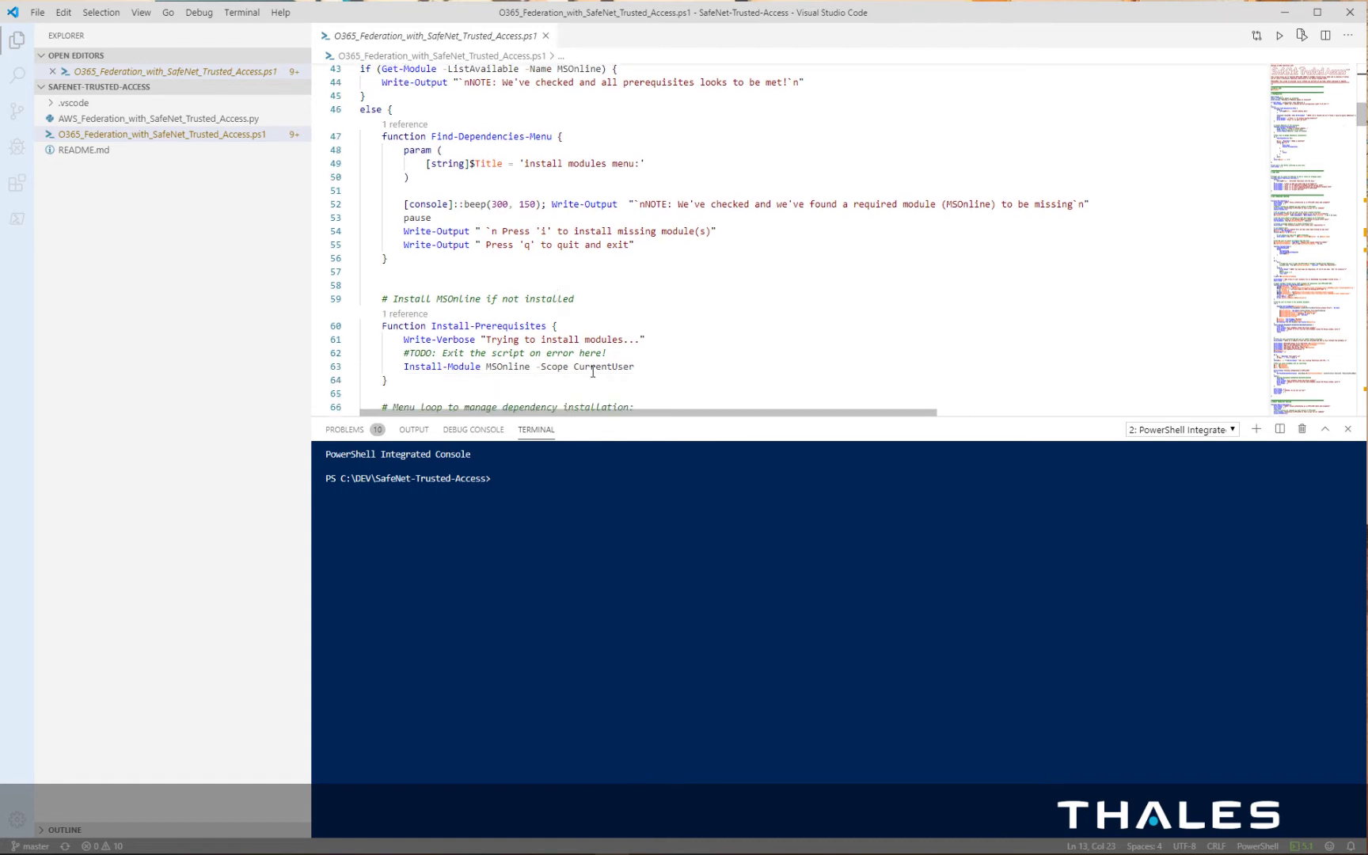
scroll(593, 372, down, 3)
scroll(593, 372, down, 3)
scroll(593, 373, down, 3)
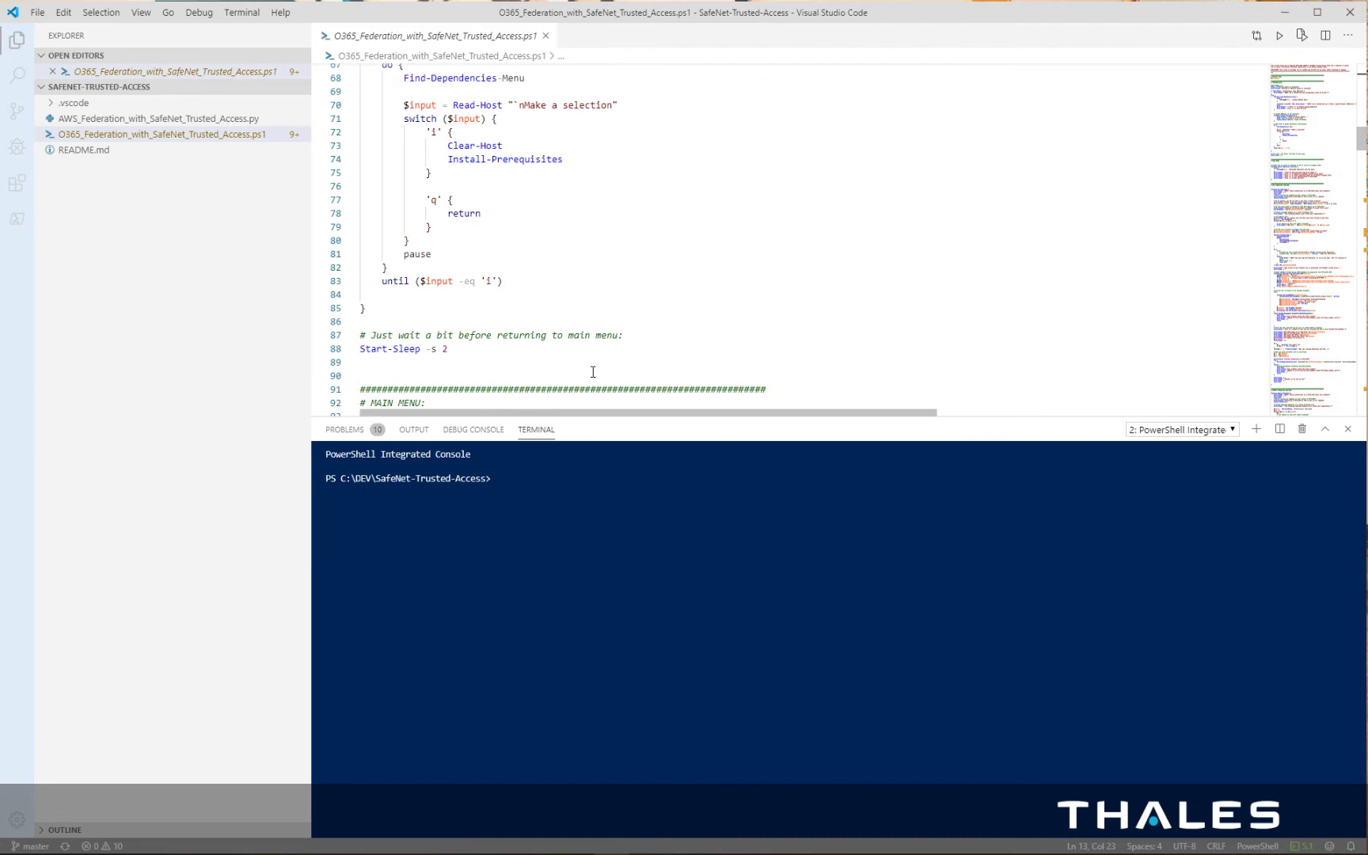
scroll(593, 372, down, 3)
scroll(593, 373, down, 3)
scroll(593, 372, down, 3)
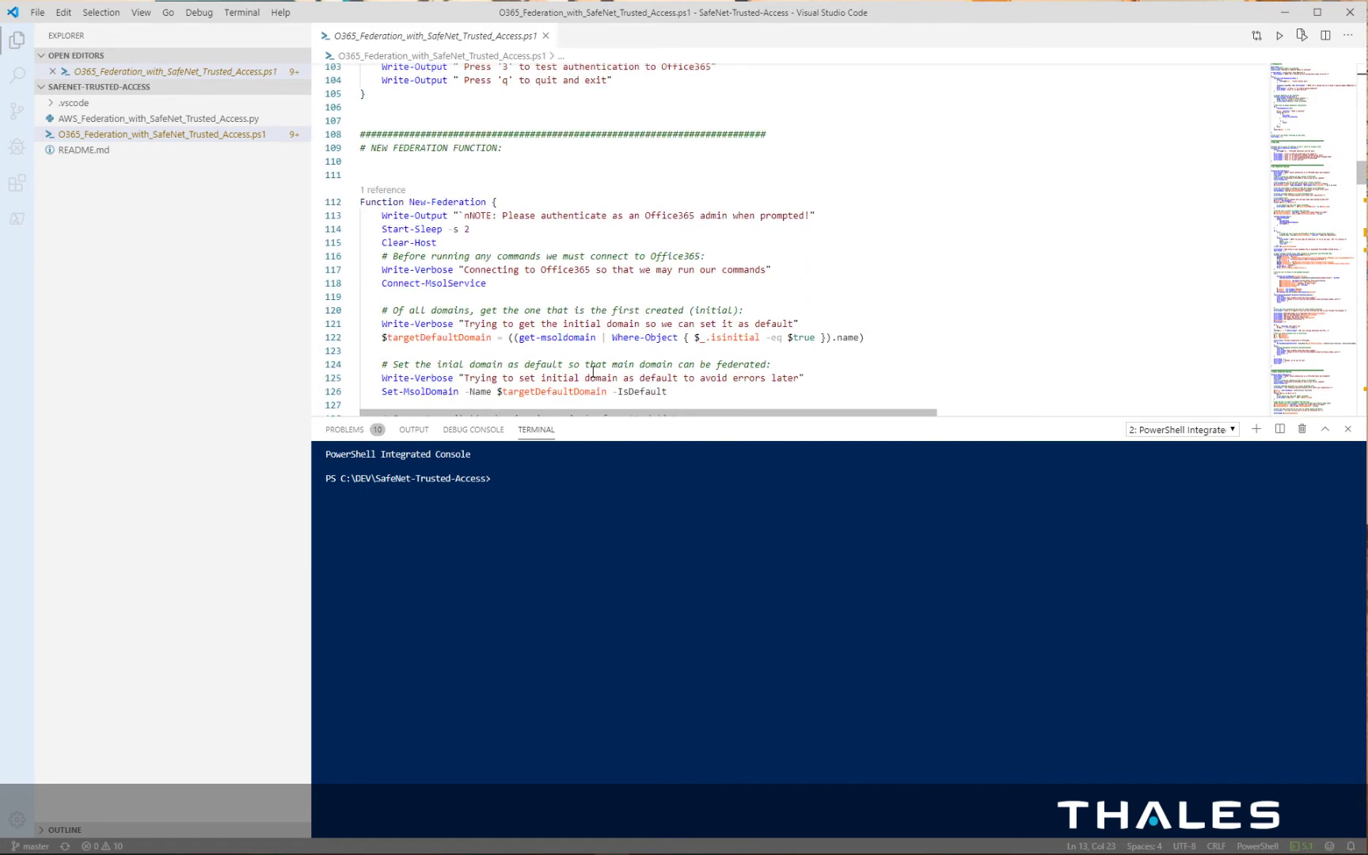
scroll(586, 363, down, 3)
scroll(585, 363, down, 5)
scroll(586, 364, down, 3)
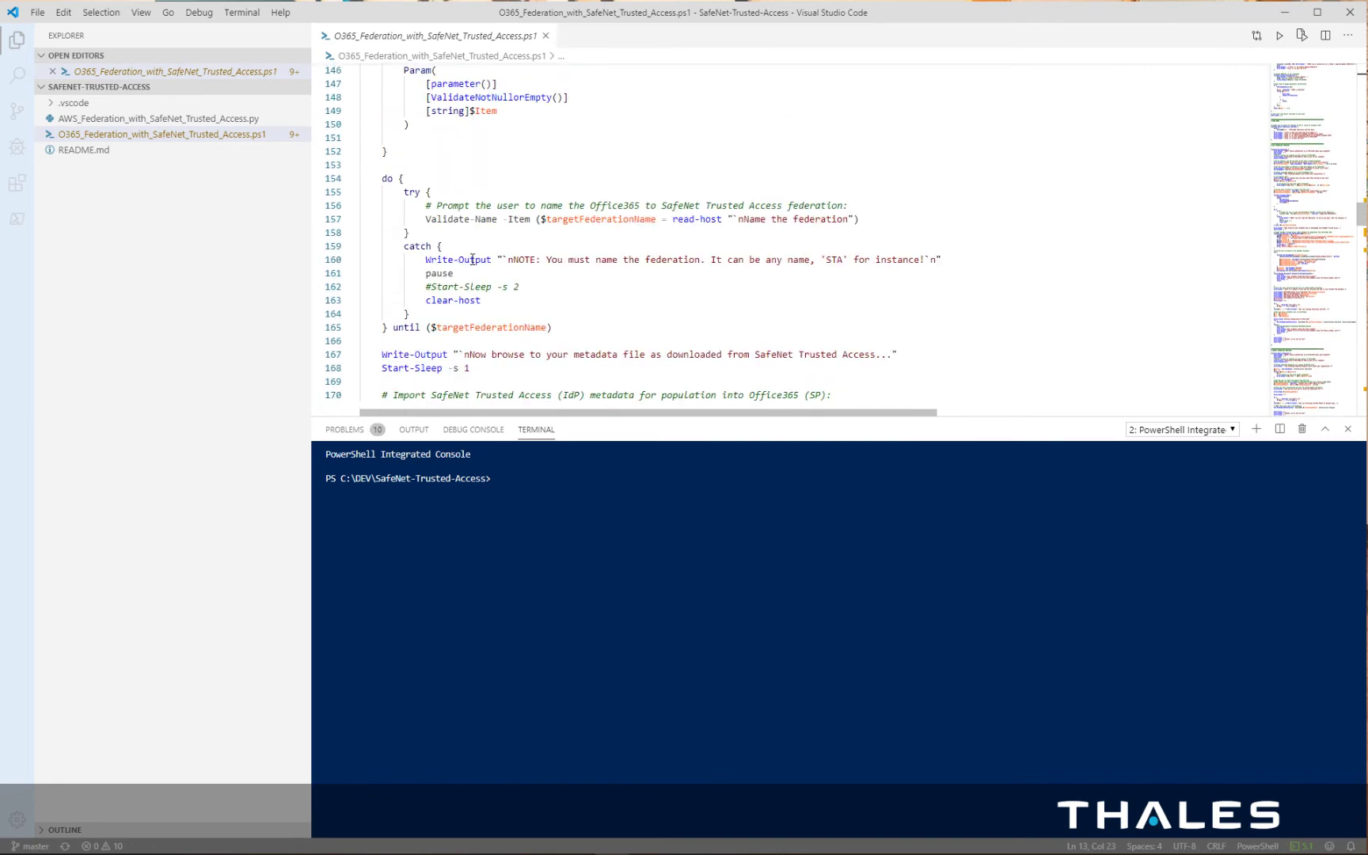
scroll(472, 259, down, 5)
scroll(471, 259, down, 4)
scroll(472, 260, down, 4)
scroll(472, 259, down, 3)
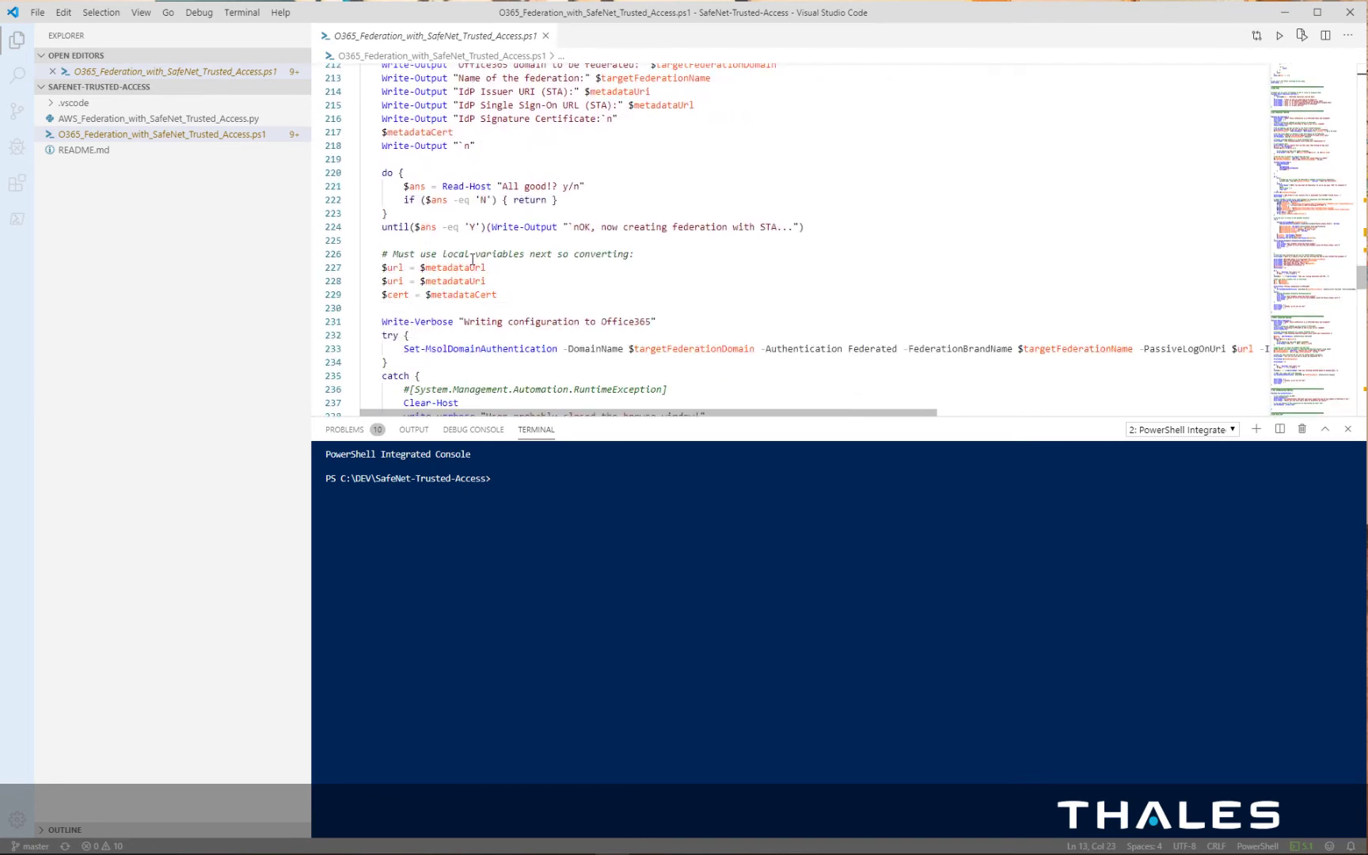
scroll(472, 258, down, 5)
scroll(471, 259, down, 4)
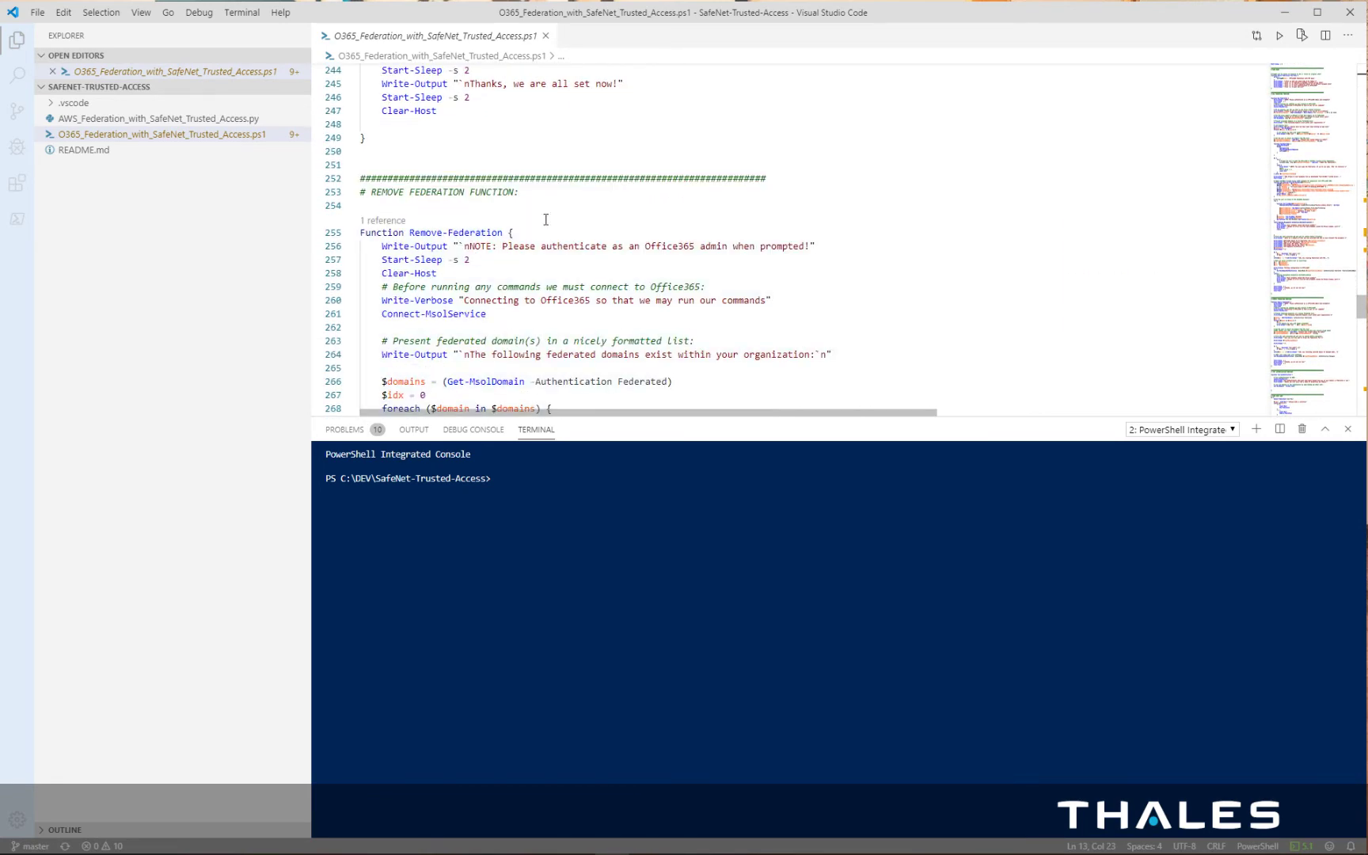
scroll(545, 220, down, 4)
scroll(545, 221, down, 5)
scroll(551, 216, down, 4)
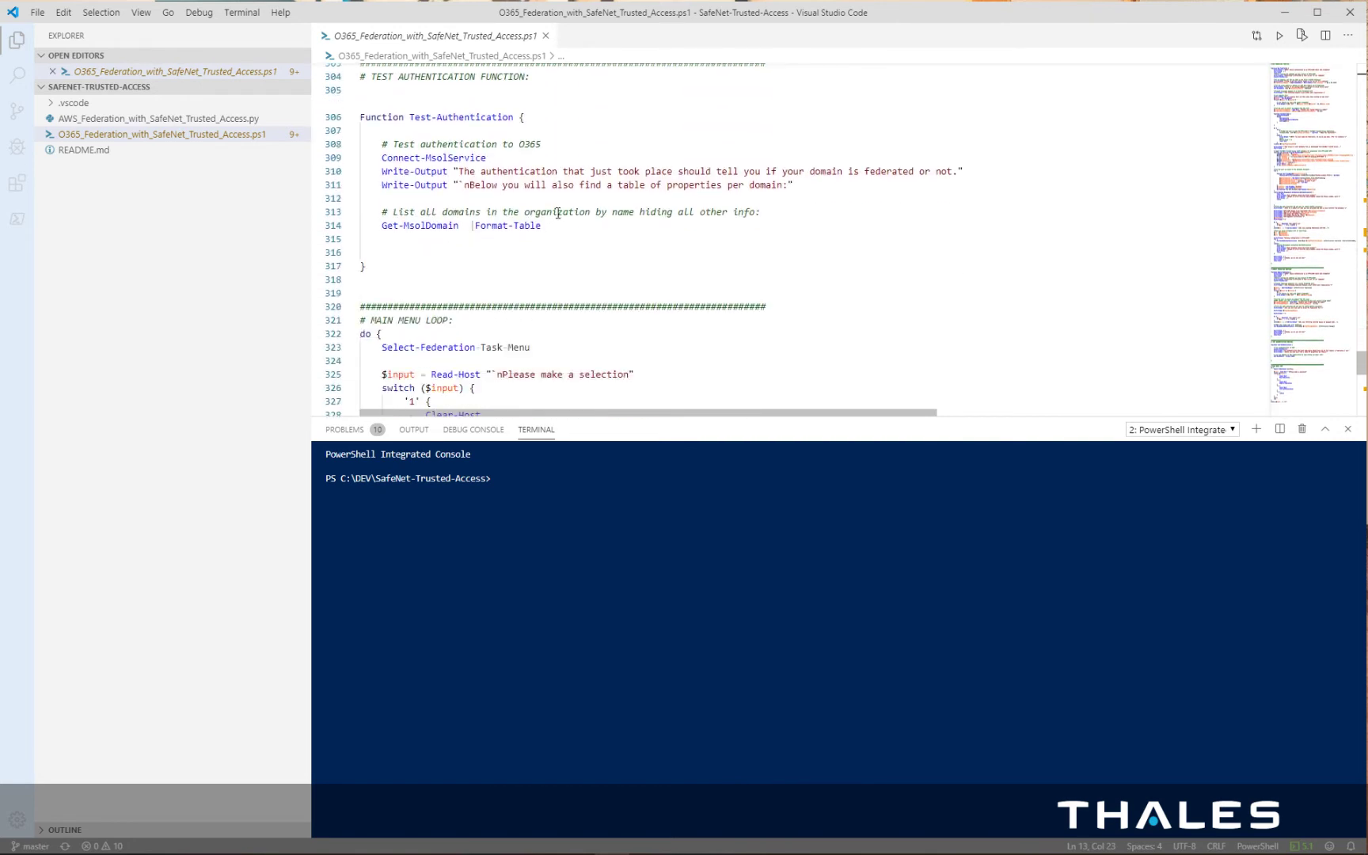
scroll(556, 213, up, 2)
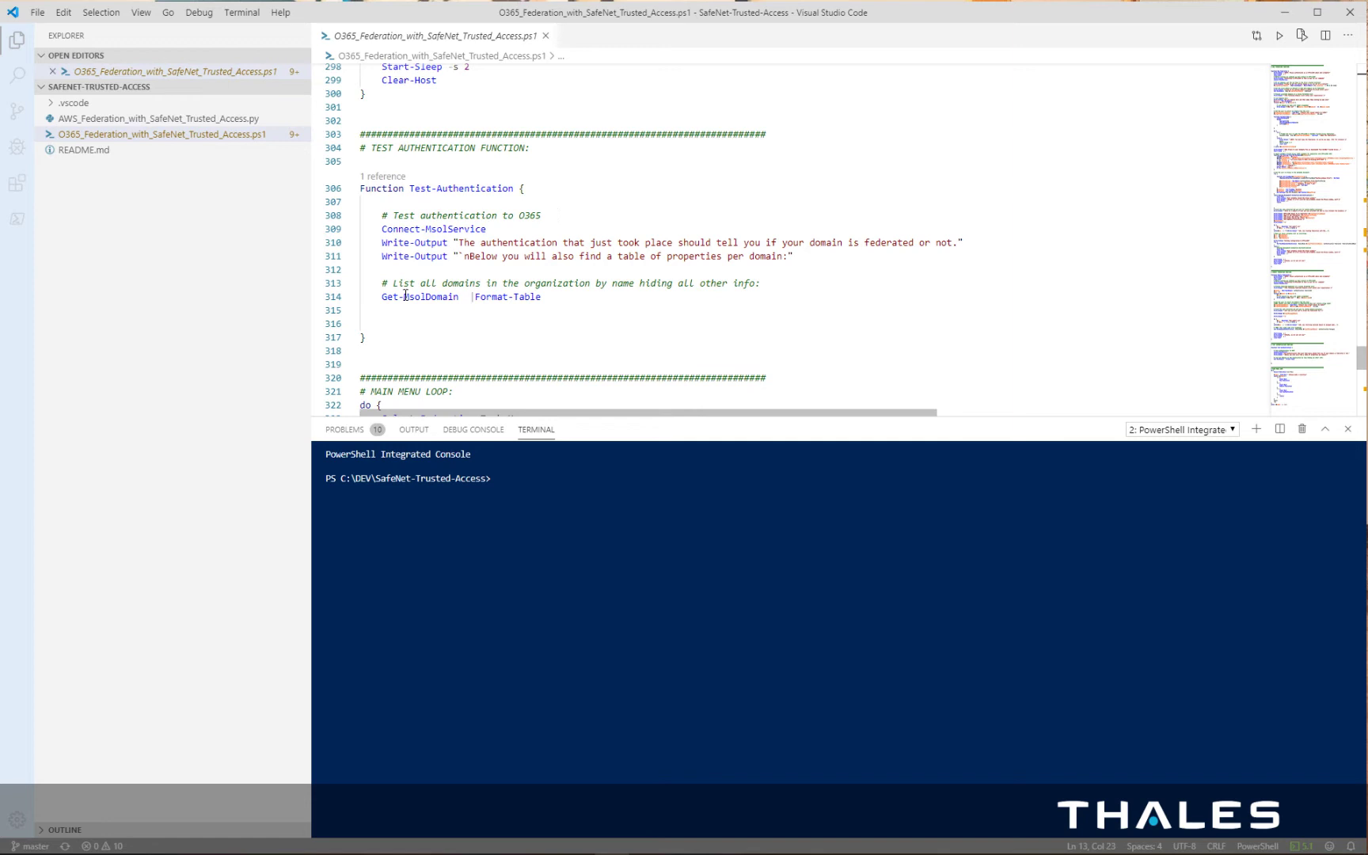
mouse_move(419, 295)
scroll(405, 296, down, 4)
scroll(405, 297, up, 10)
scroll(395, 278, up, 5)
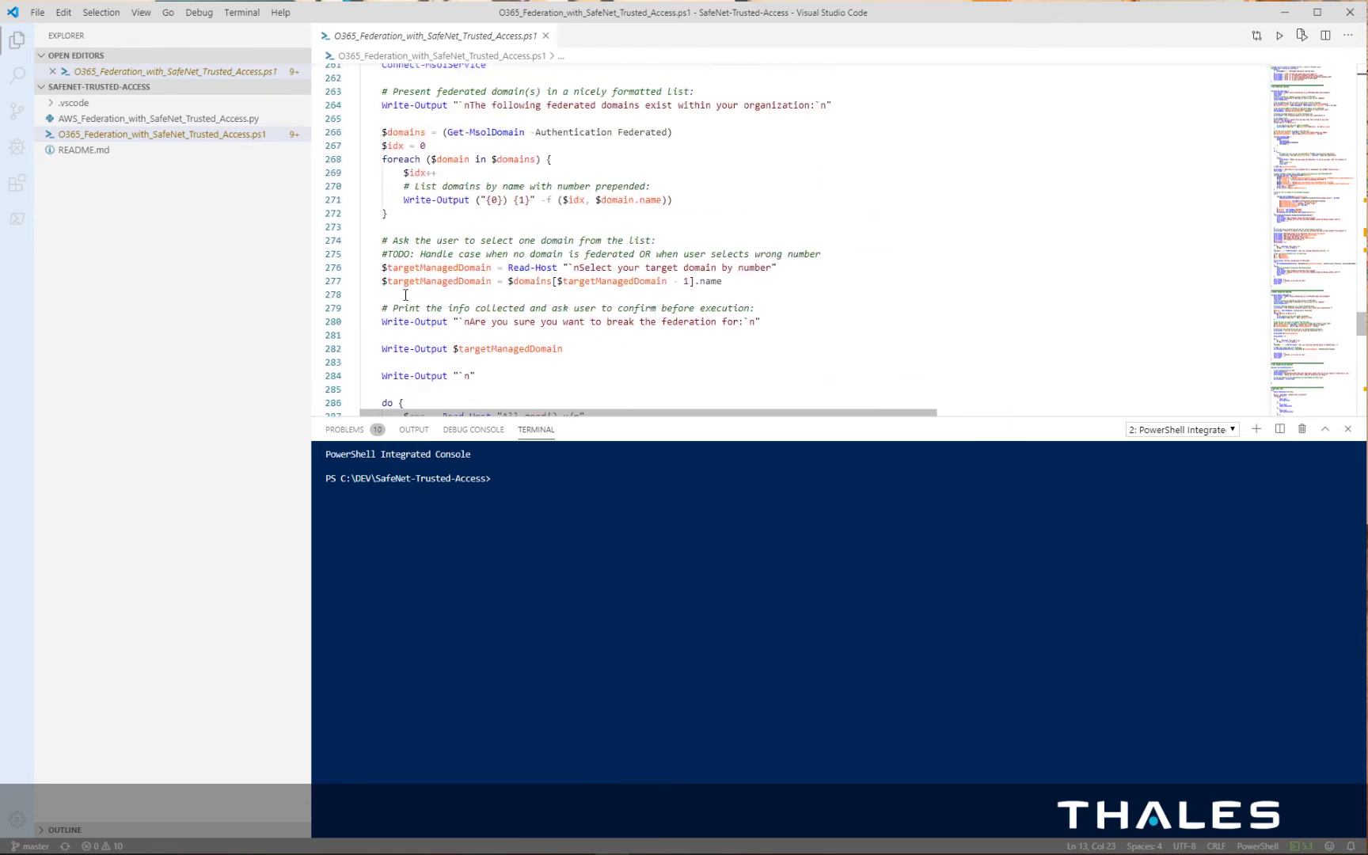
Run the federation script via Start Without Debugging and enlarge the terminal output area.
click(199, 12)
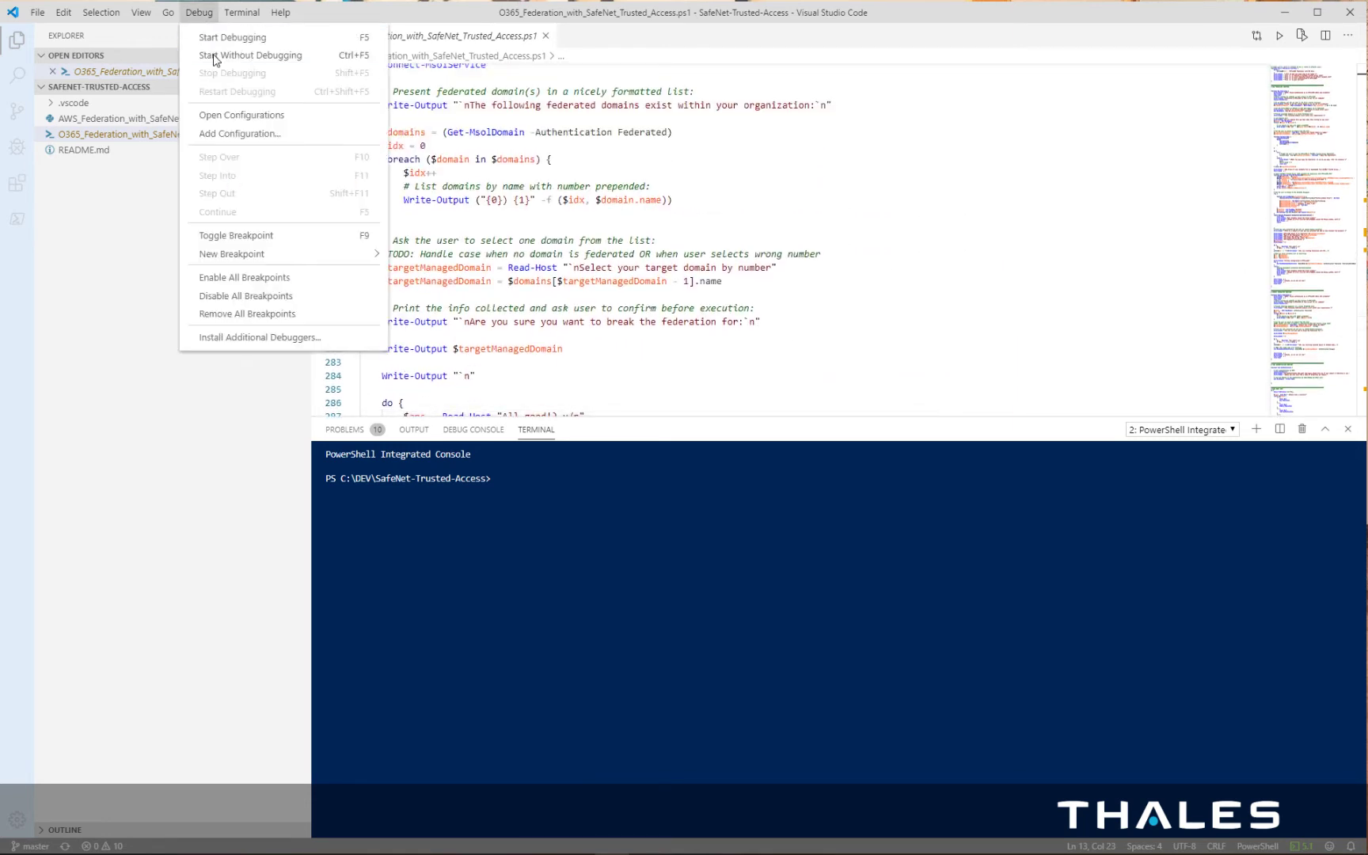
click(214, 55)
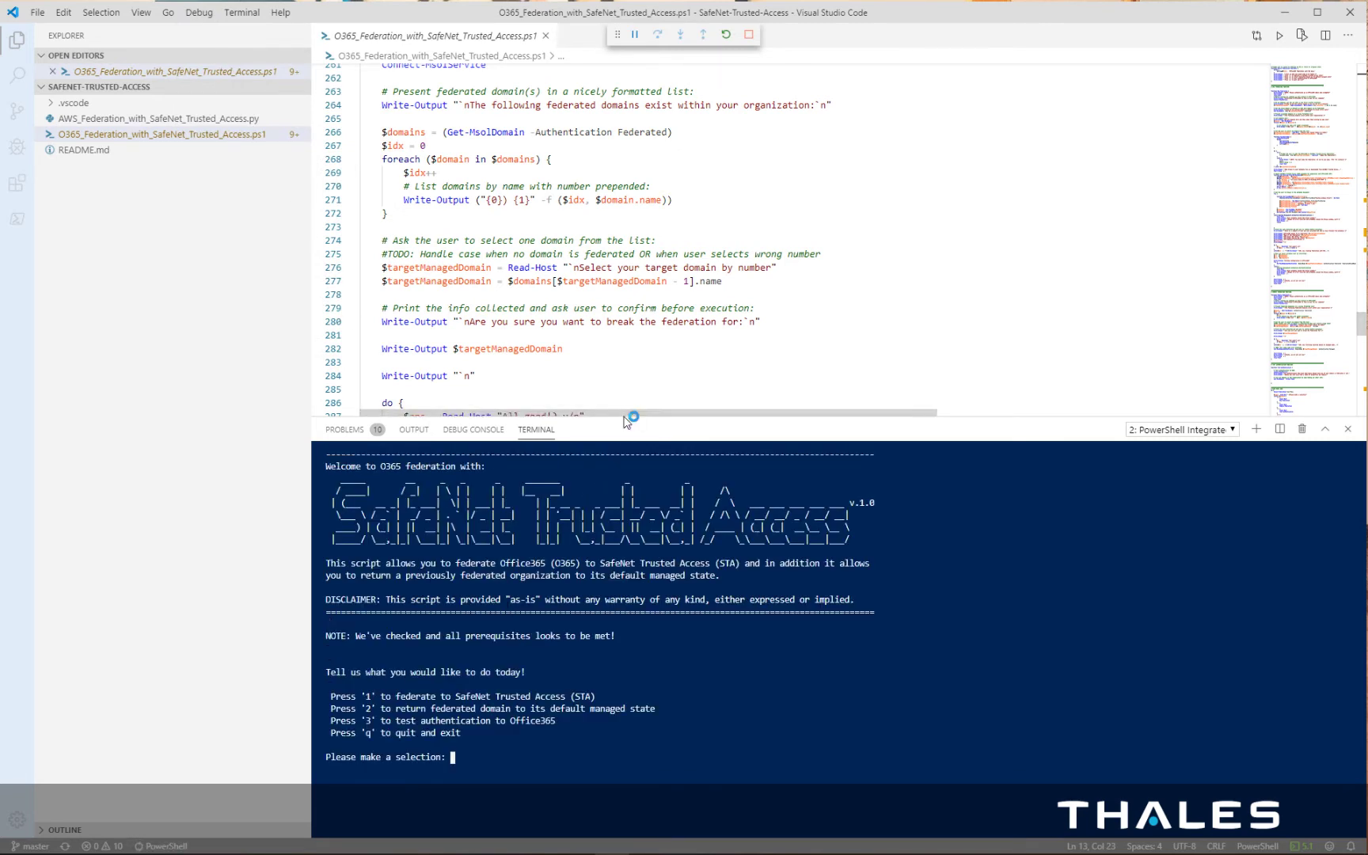
drag(626, 420, 614, 286)
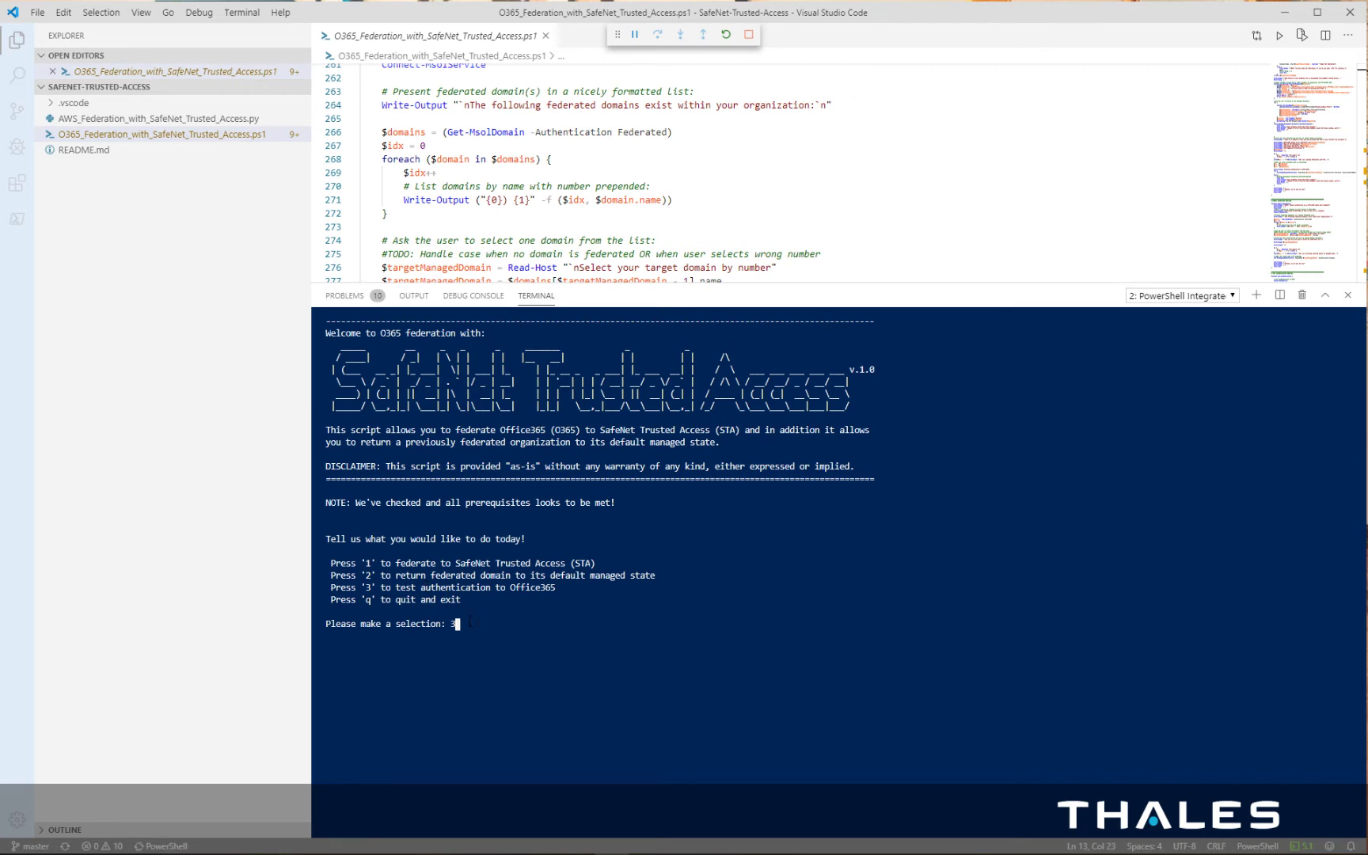
Choose option 1, sign in as Office 365 admin, review the Managed domain table and return to the menu.
key(1)
key(Return)
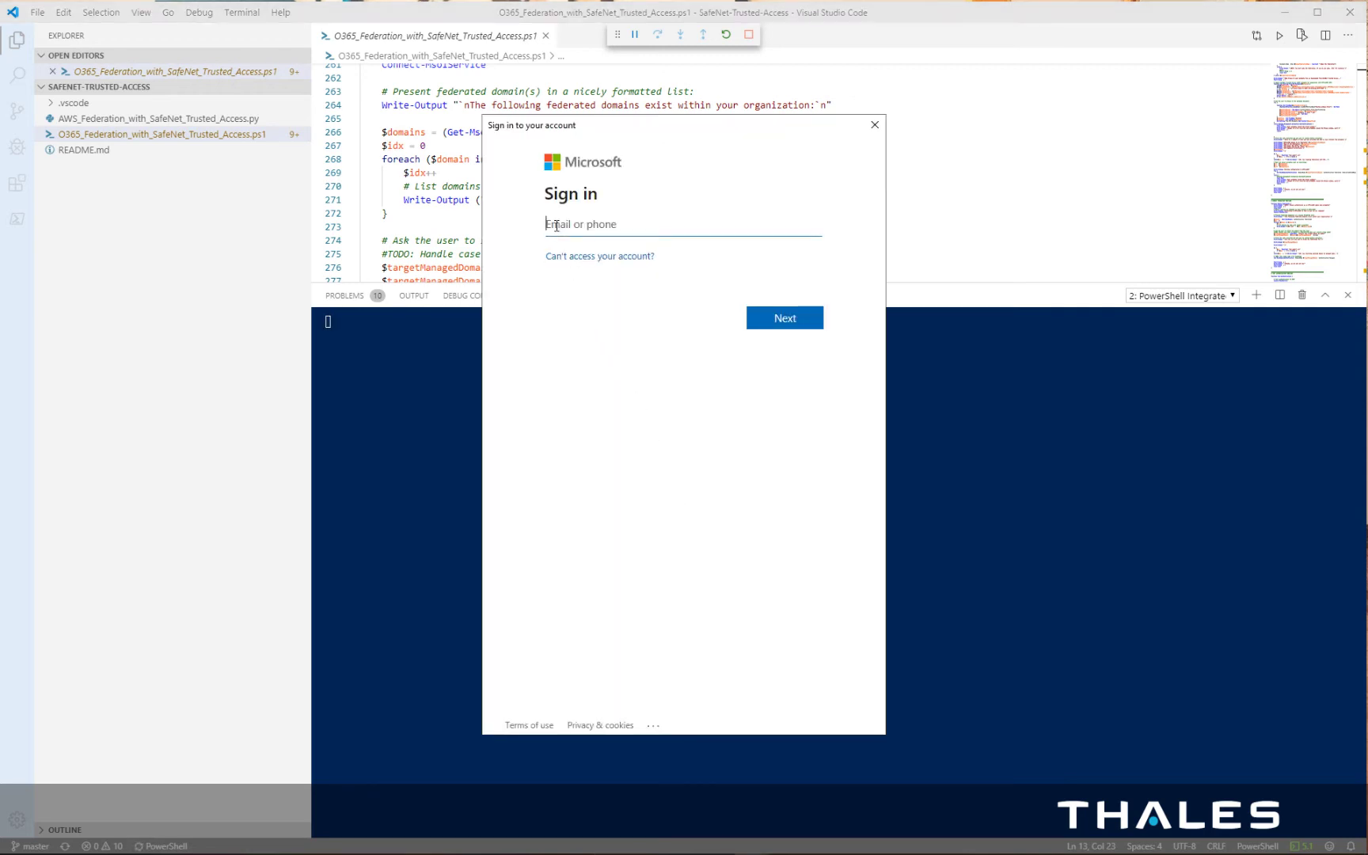
key(Return)
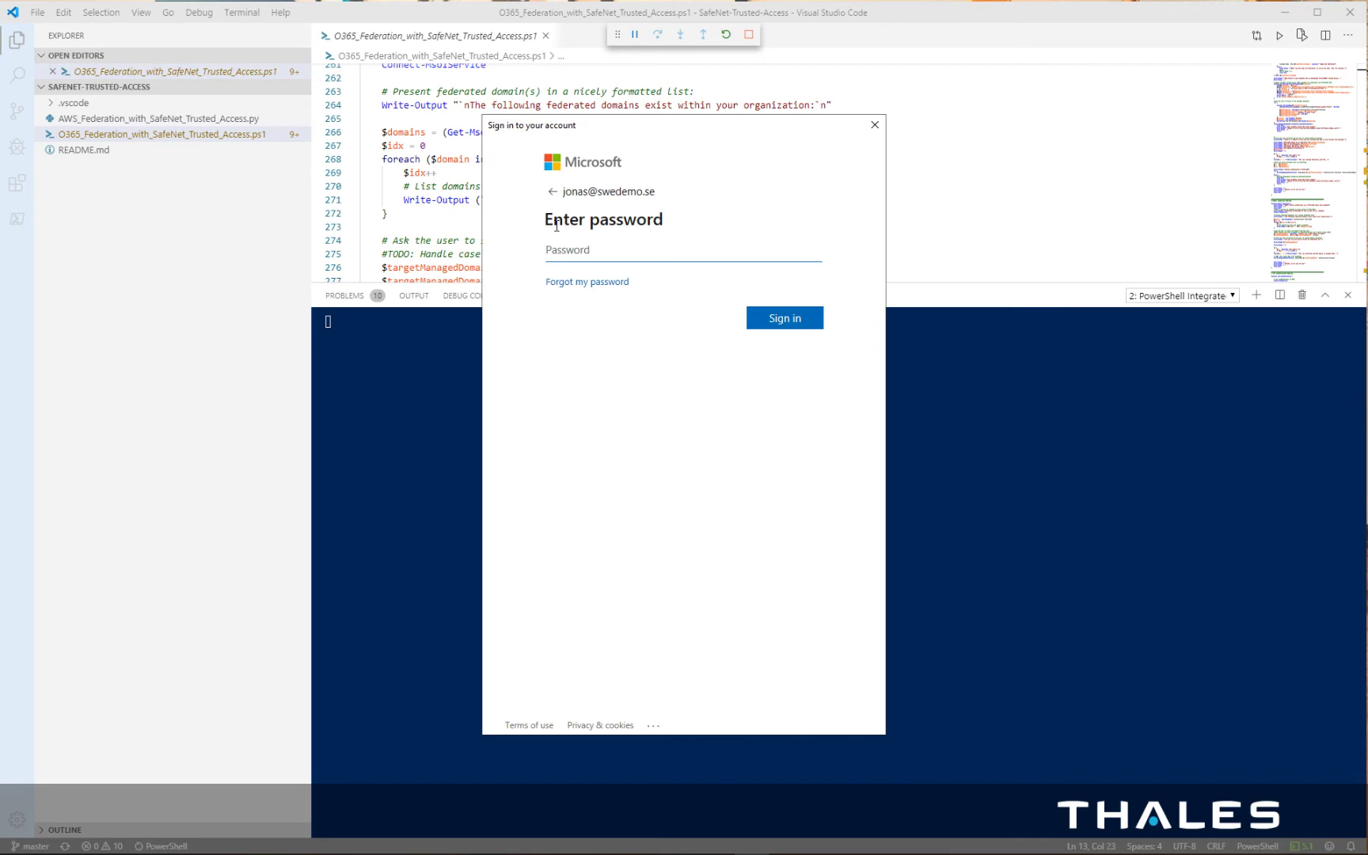
text(••••••••)
key(Return)
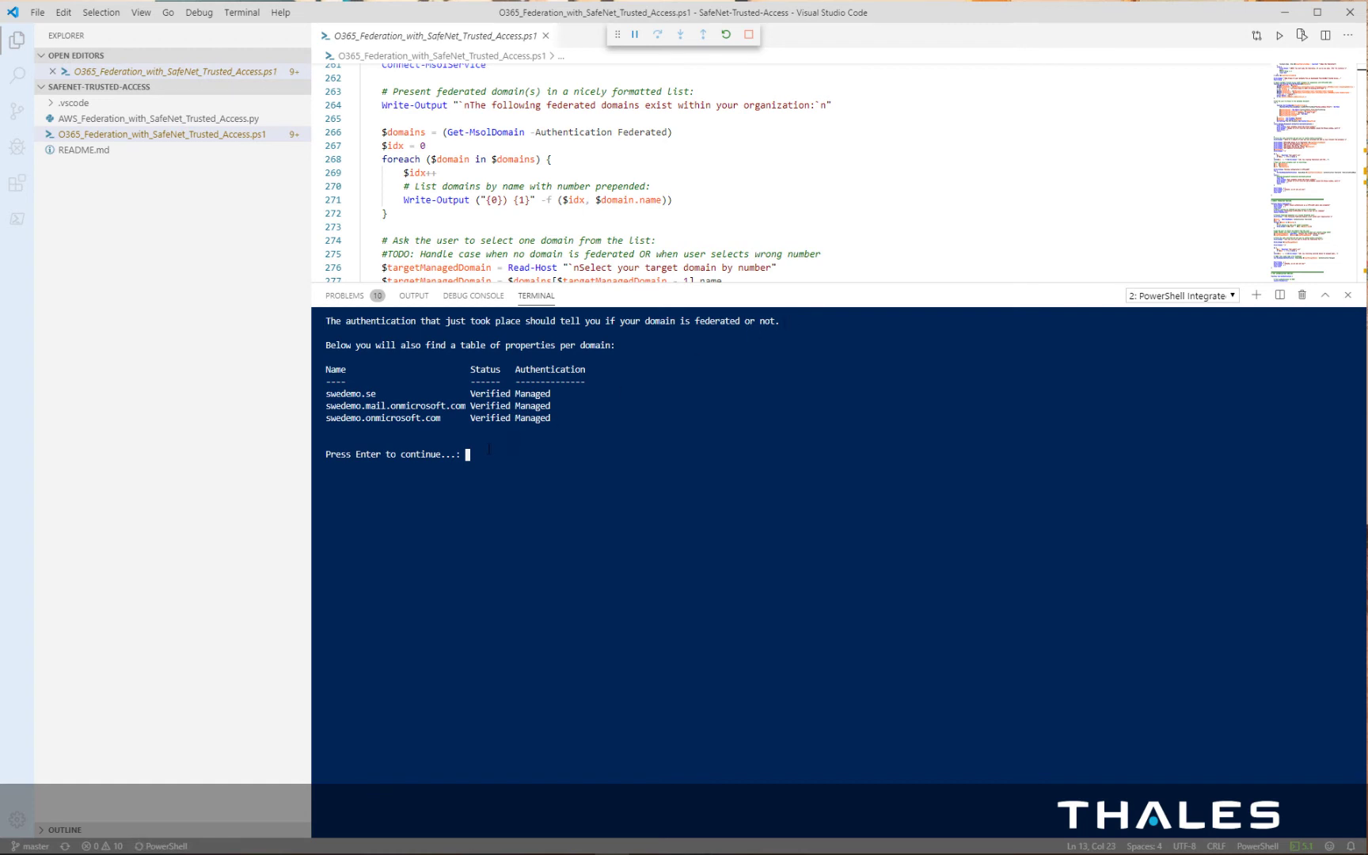
key(Return)
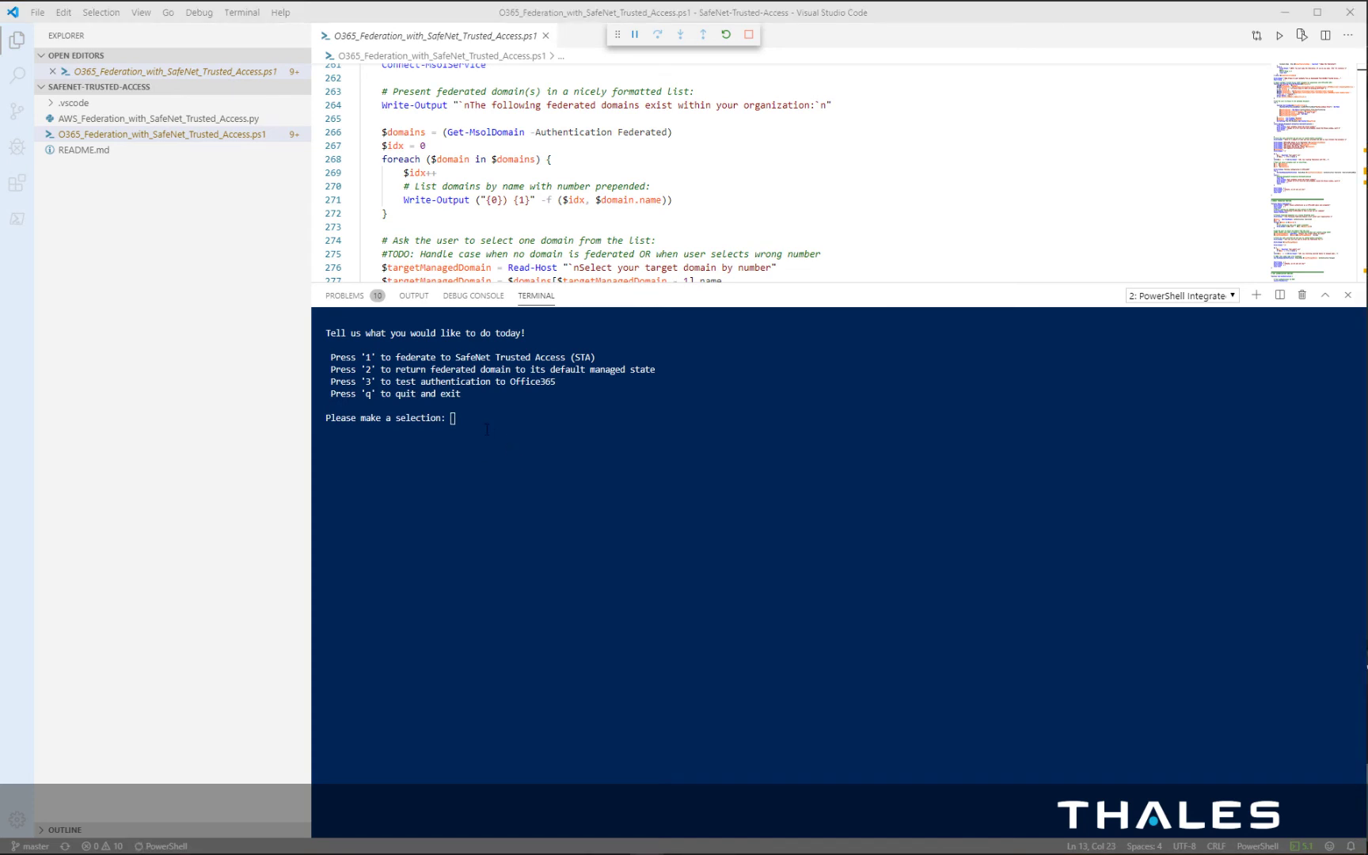
text(1)
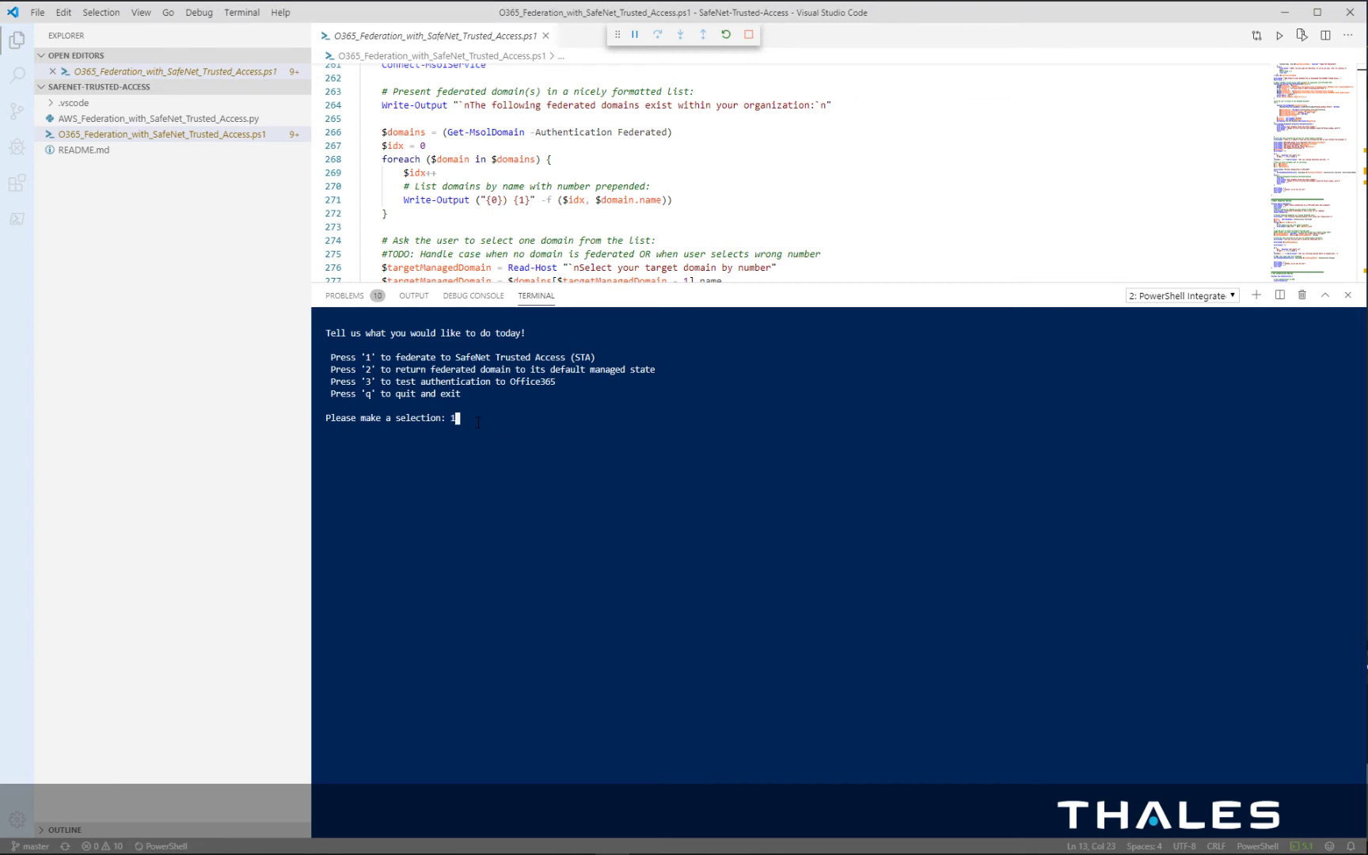
Choose federate with STA and sign in with the admin email and password to list the domains.
key(Return)
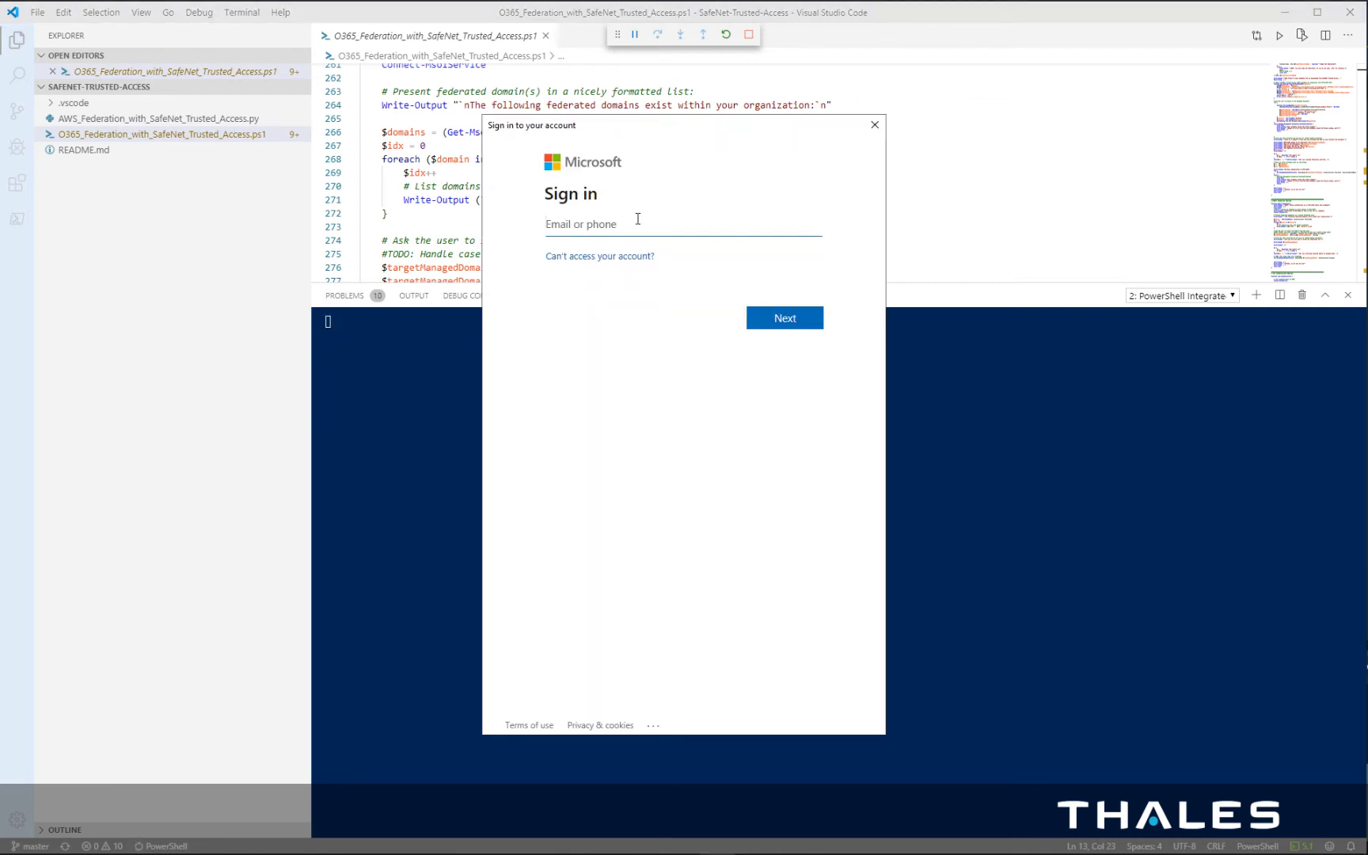
key(Return)
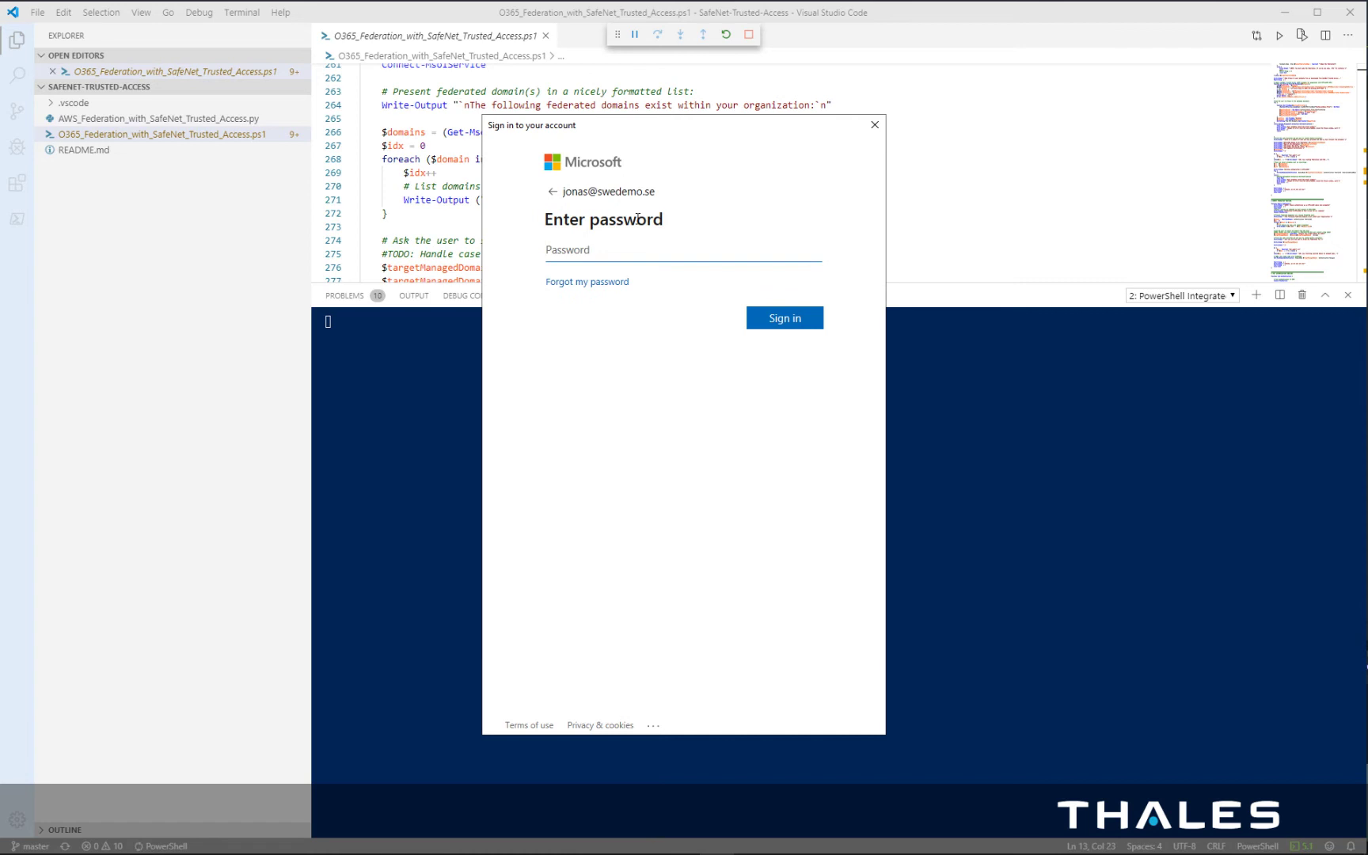
text(*********)
key(Return)
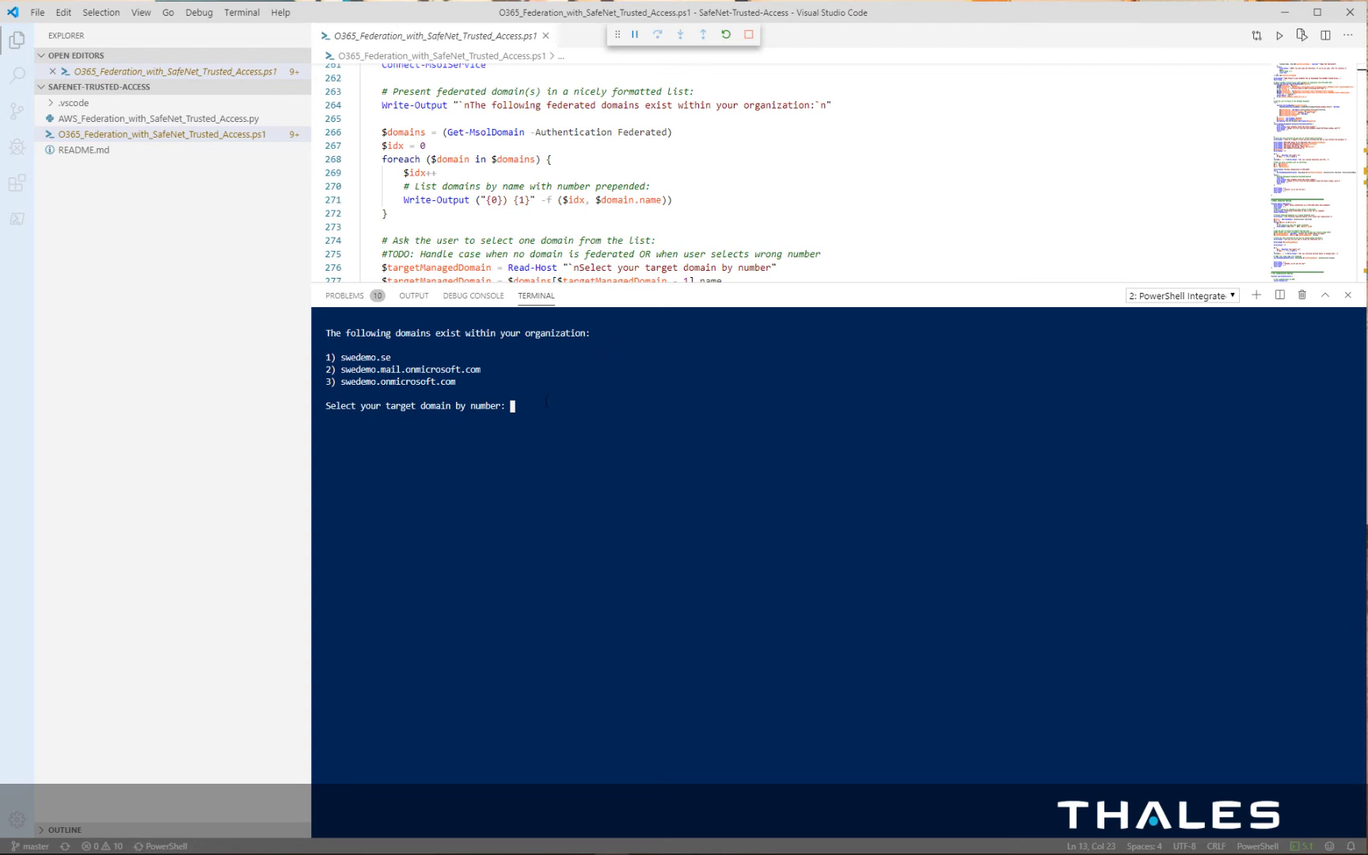
text(1)
Select swedemo.se as the target domain and name the federation STA.
key(Return)
text(STA)
key(Return)
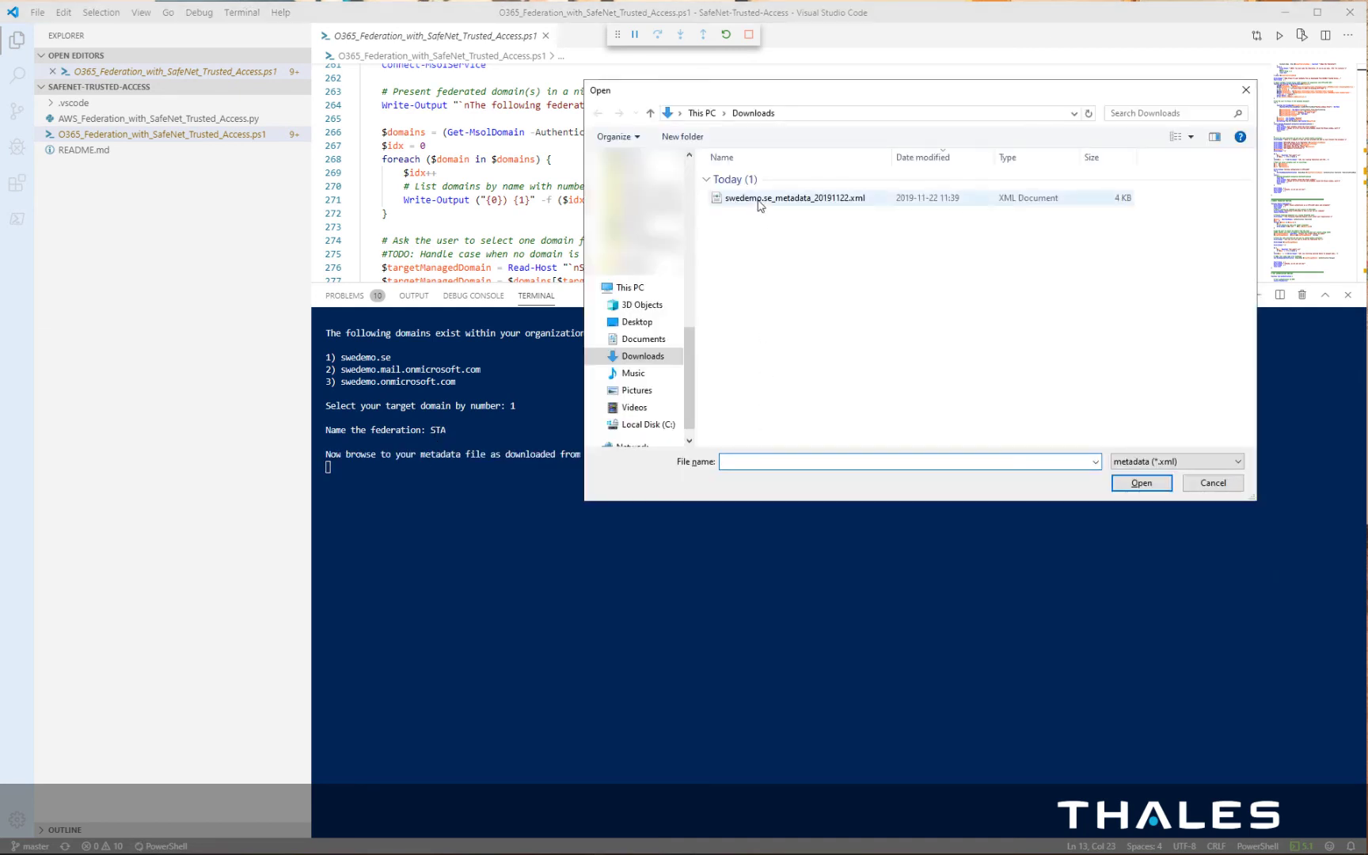
Load swedemo.se_metadata_20191122.xml and approve the summary to create the STA federation.
click(759, 204)
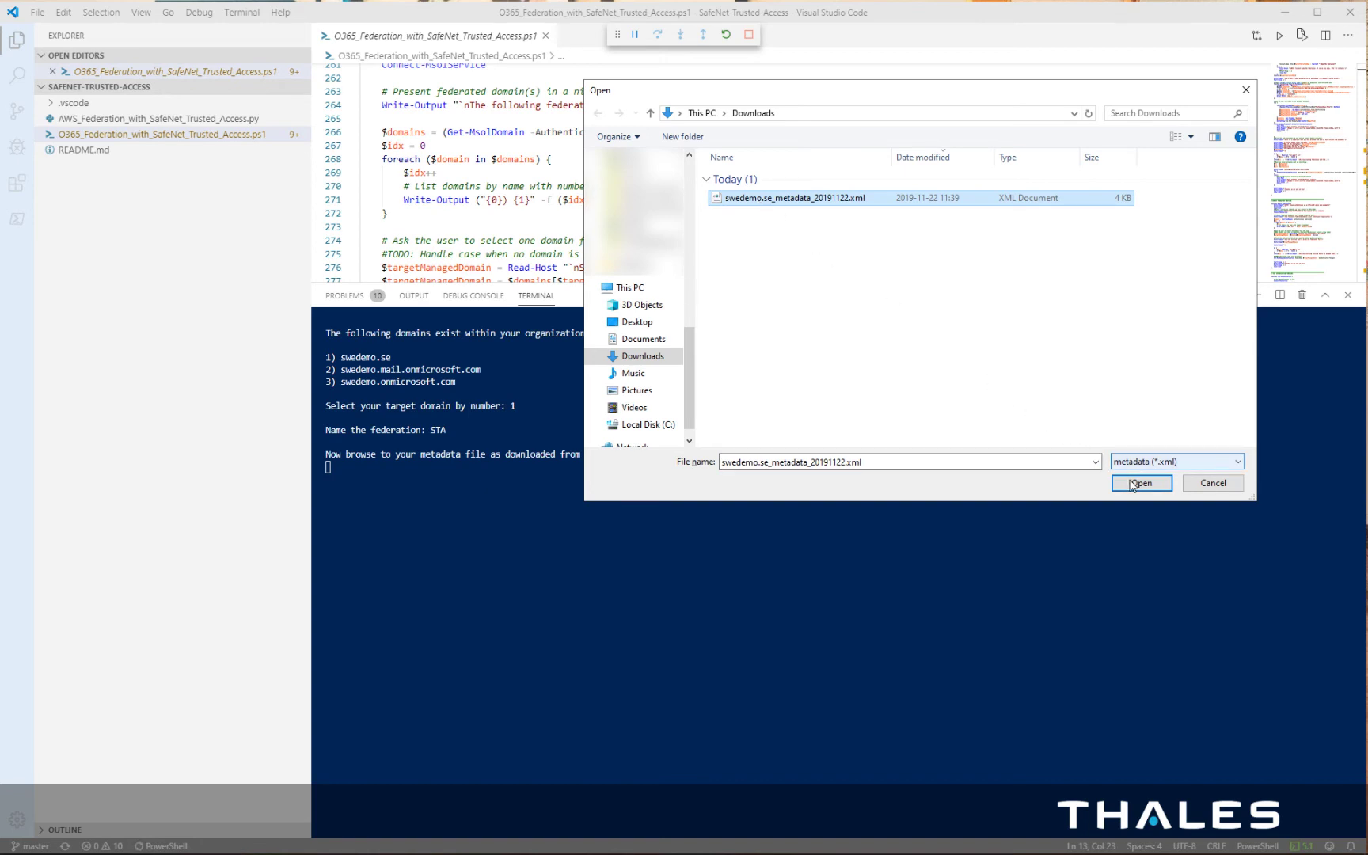
click(1133, 483)
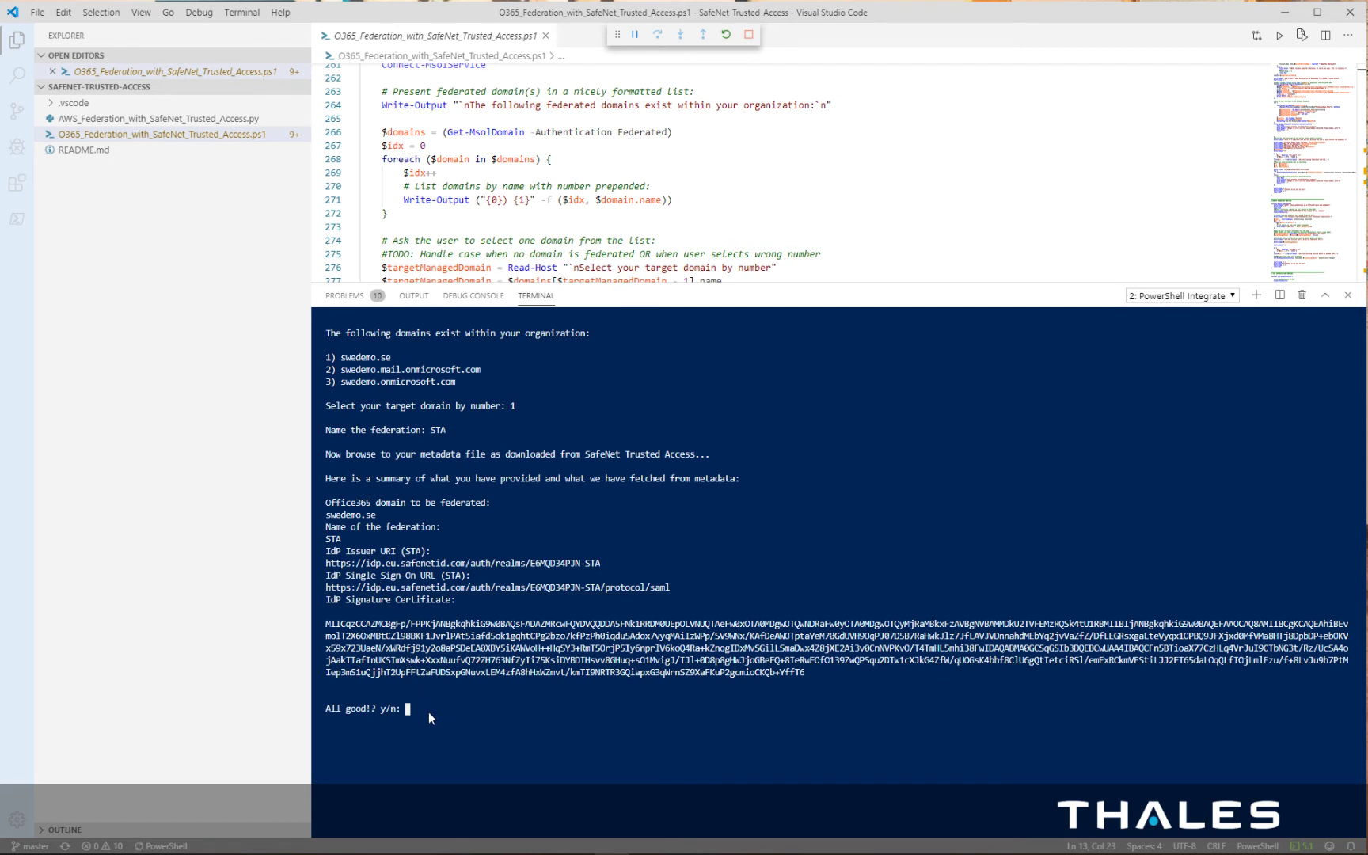
key(Return)
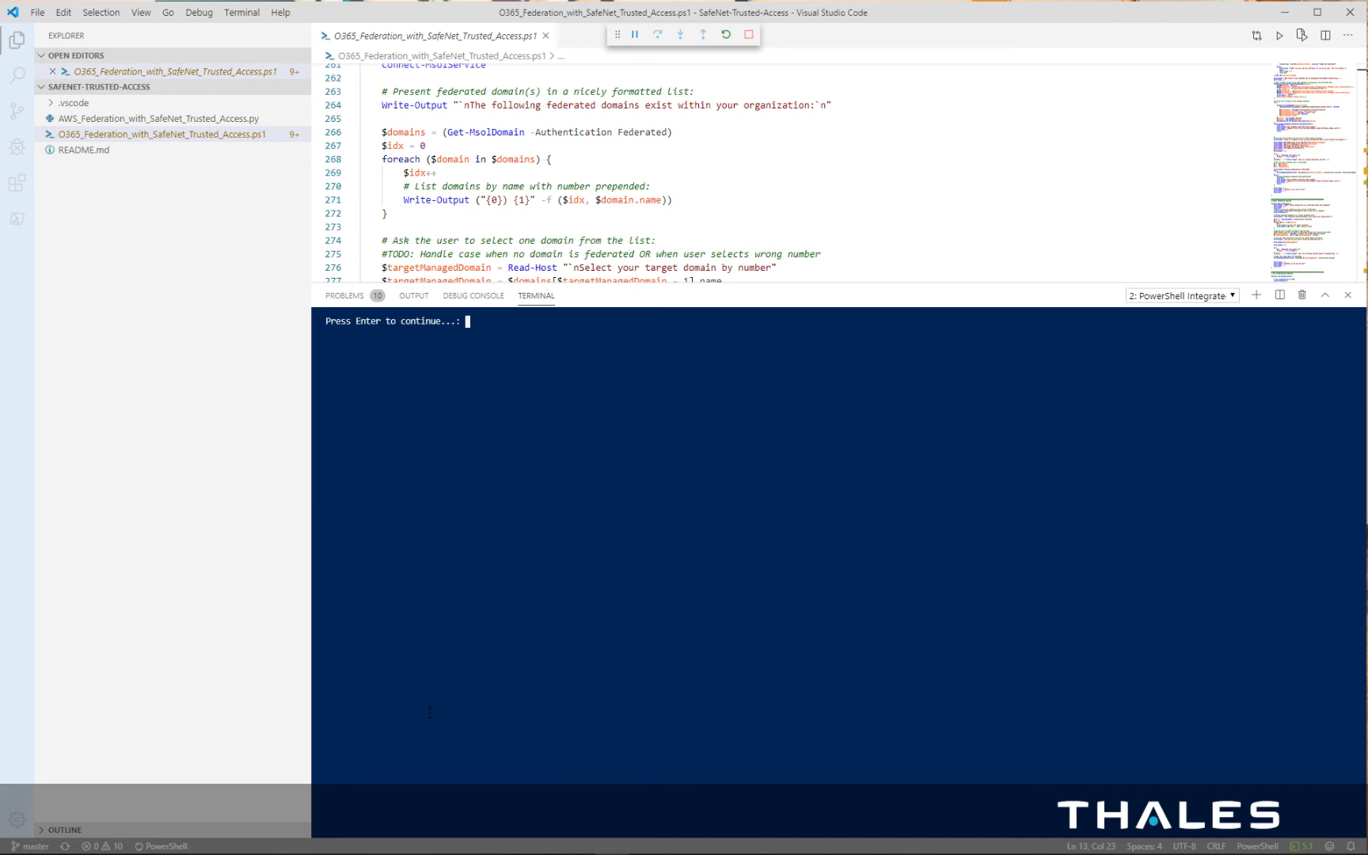
Return to the menu, run test authentication and submit the email to be redirected to STA.
key(Return)
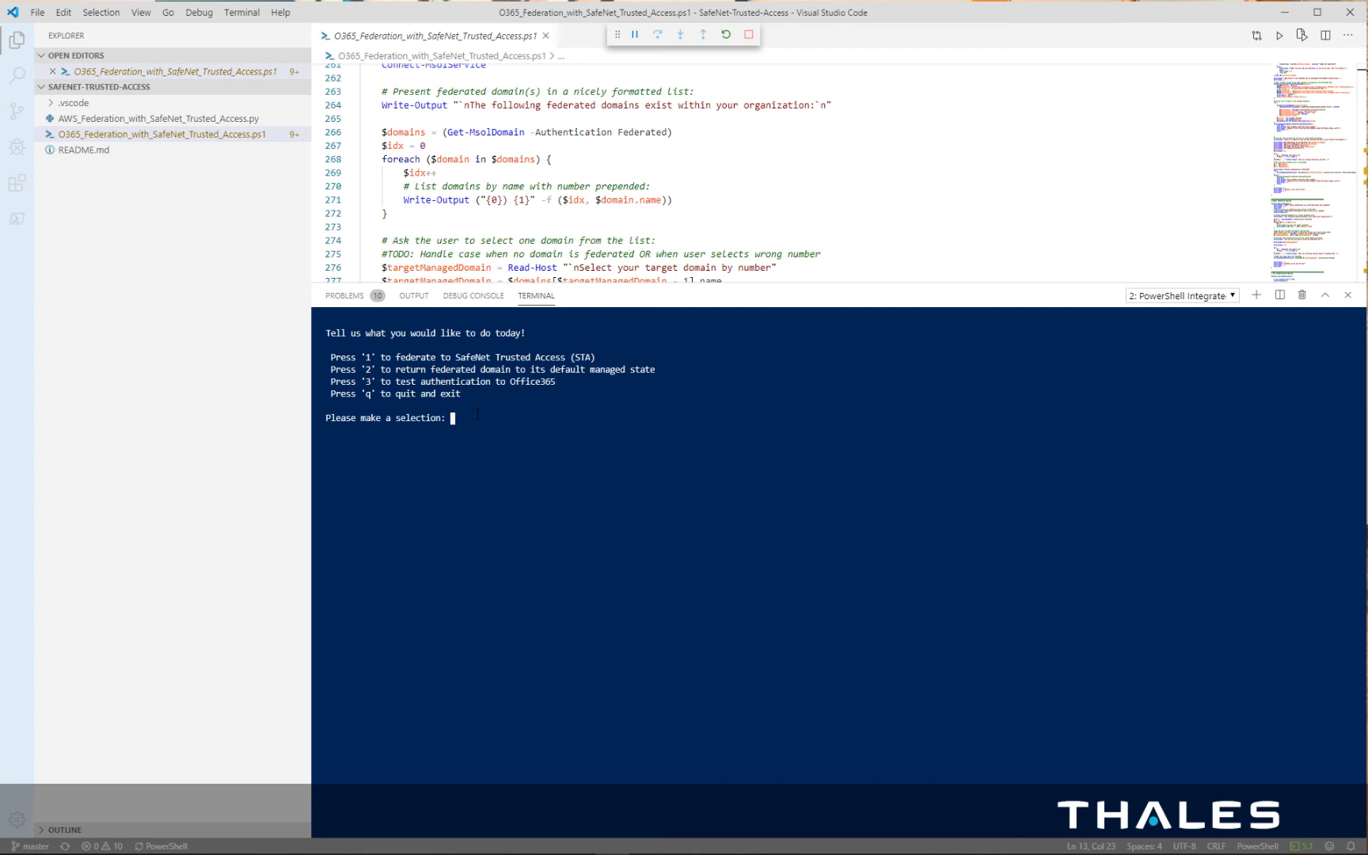
text(3)
key(Return)
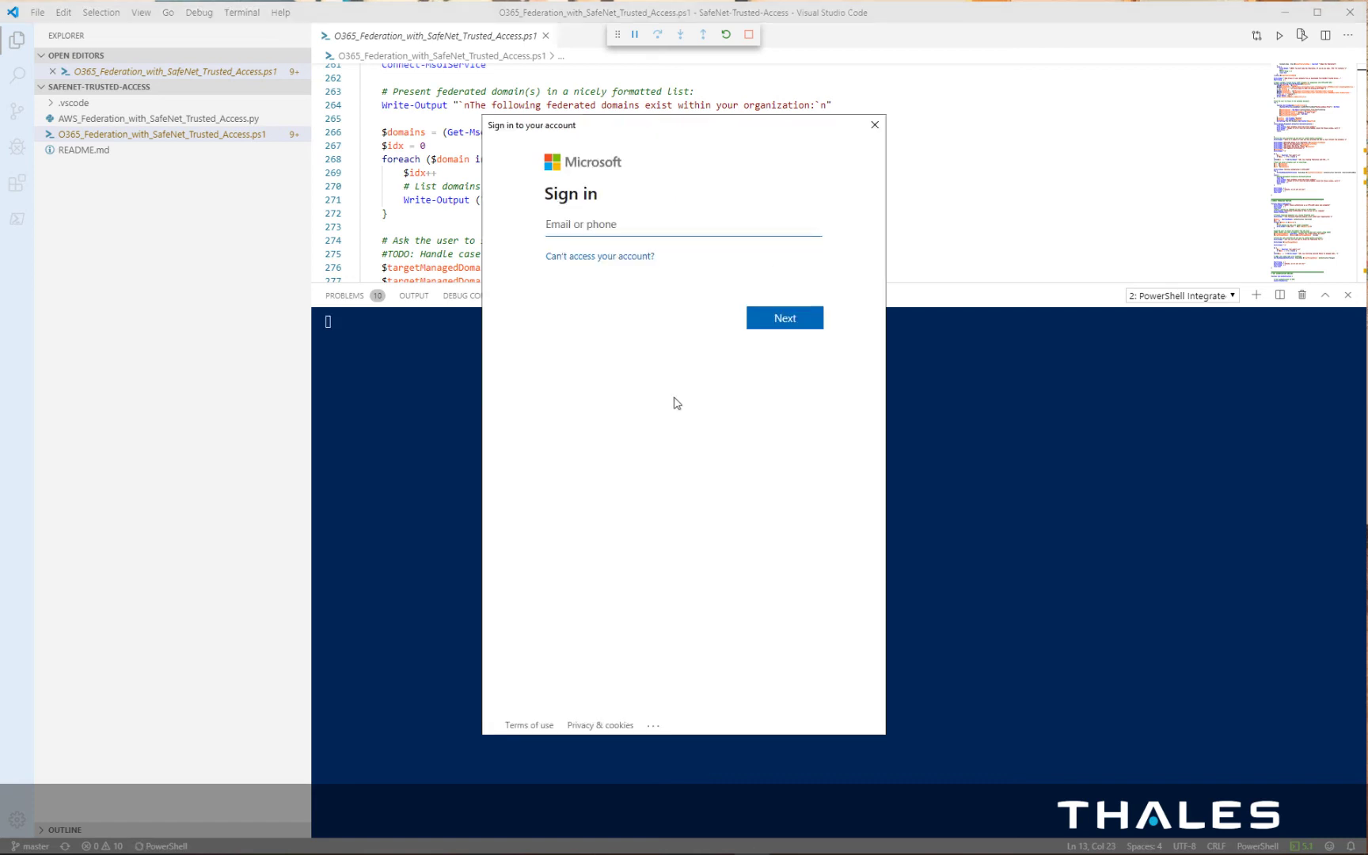
key(Return)
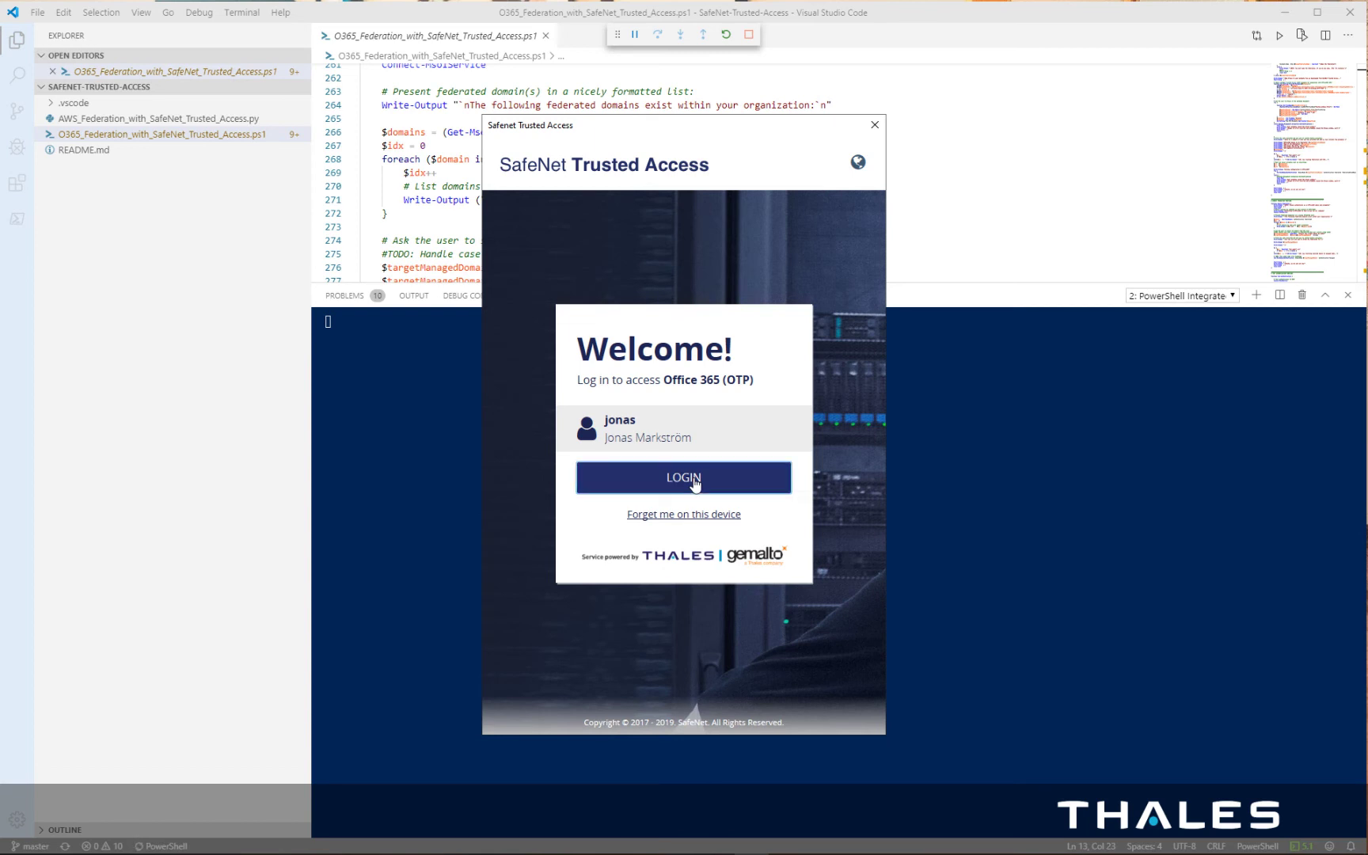
Log in to SafeNet with the GrIDsure grid passcode so swedemo.se reports as Federated.
click(693, 482)
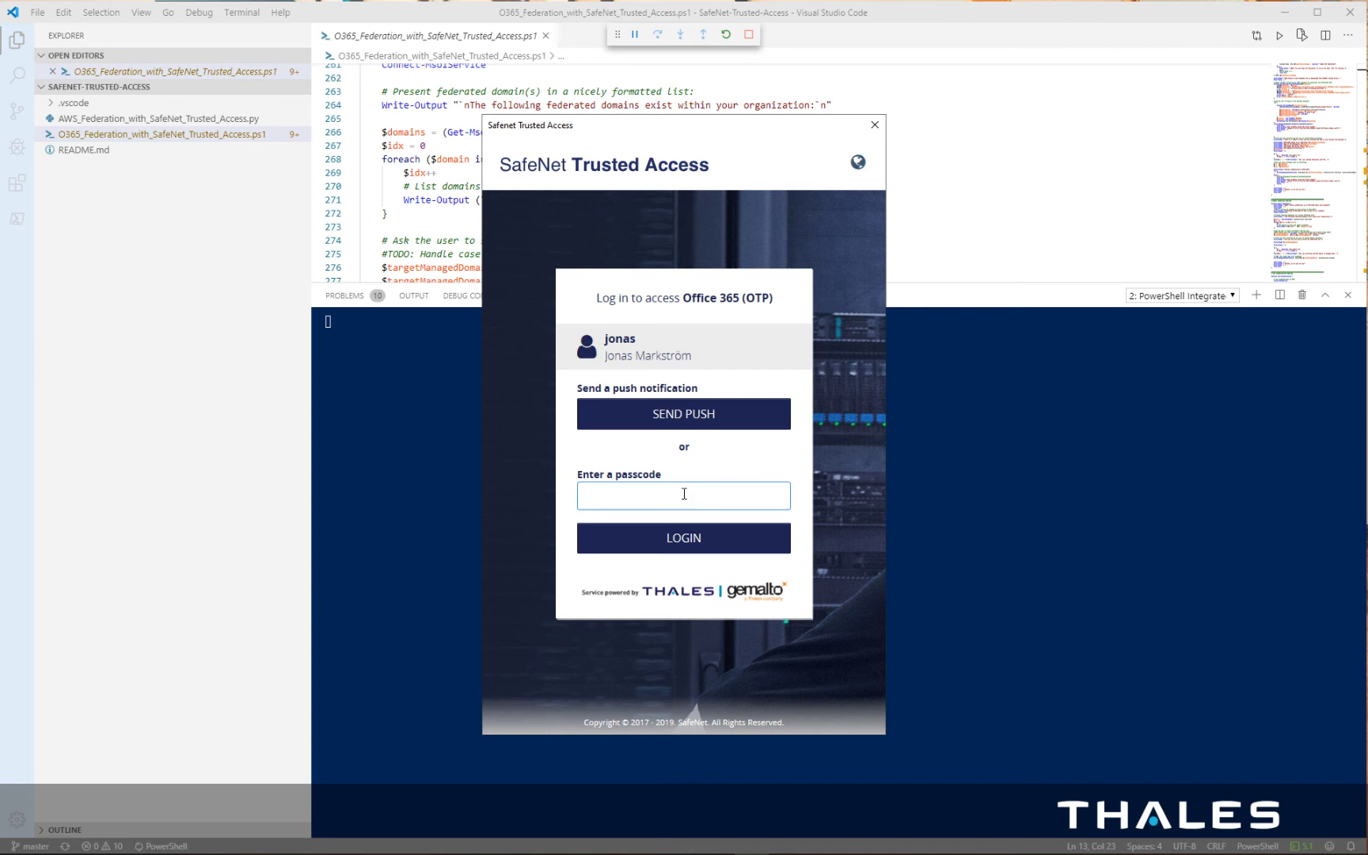
key(Return)
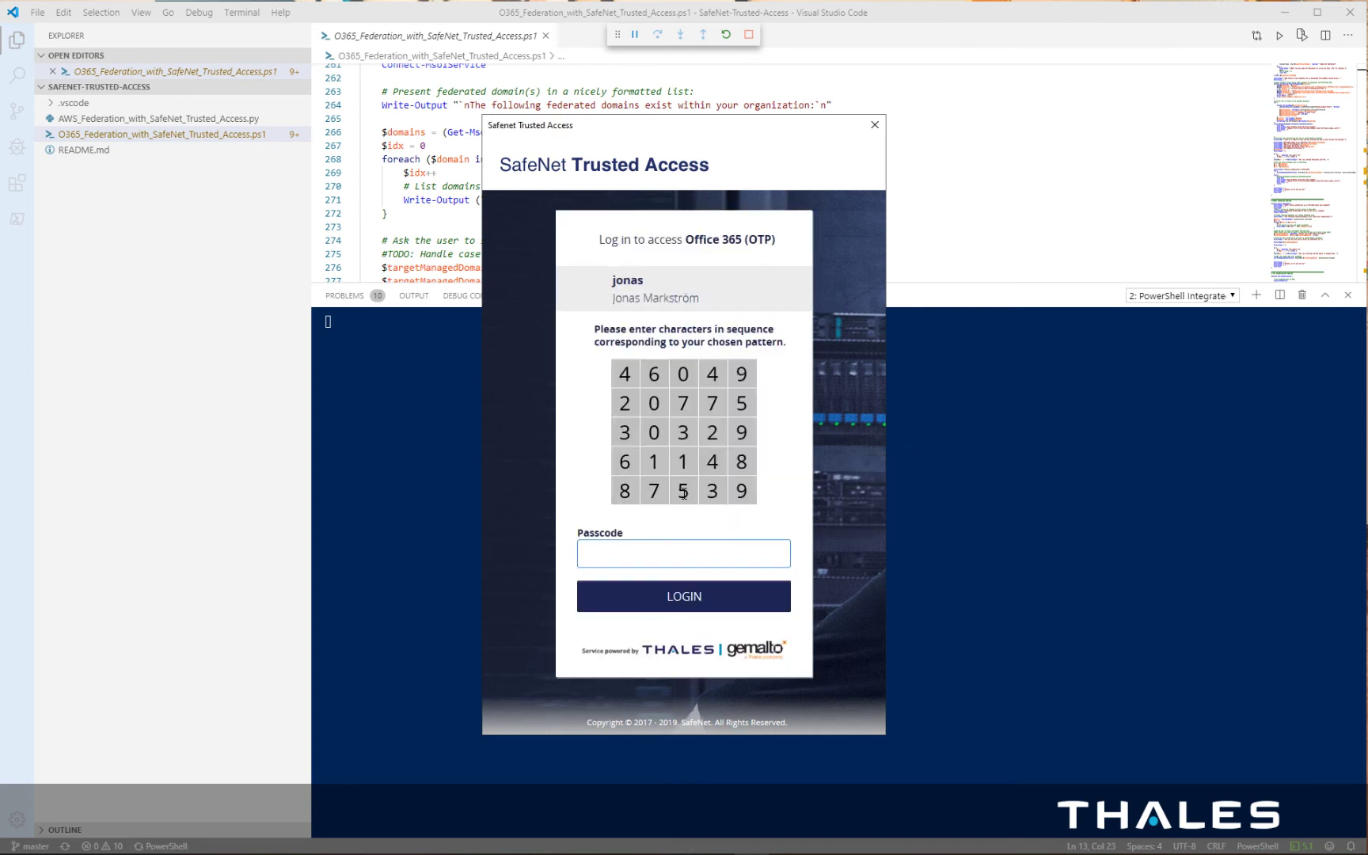
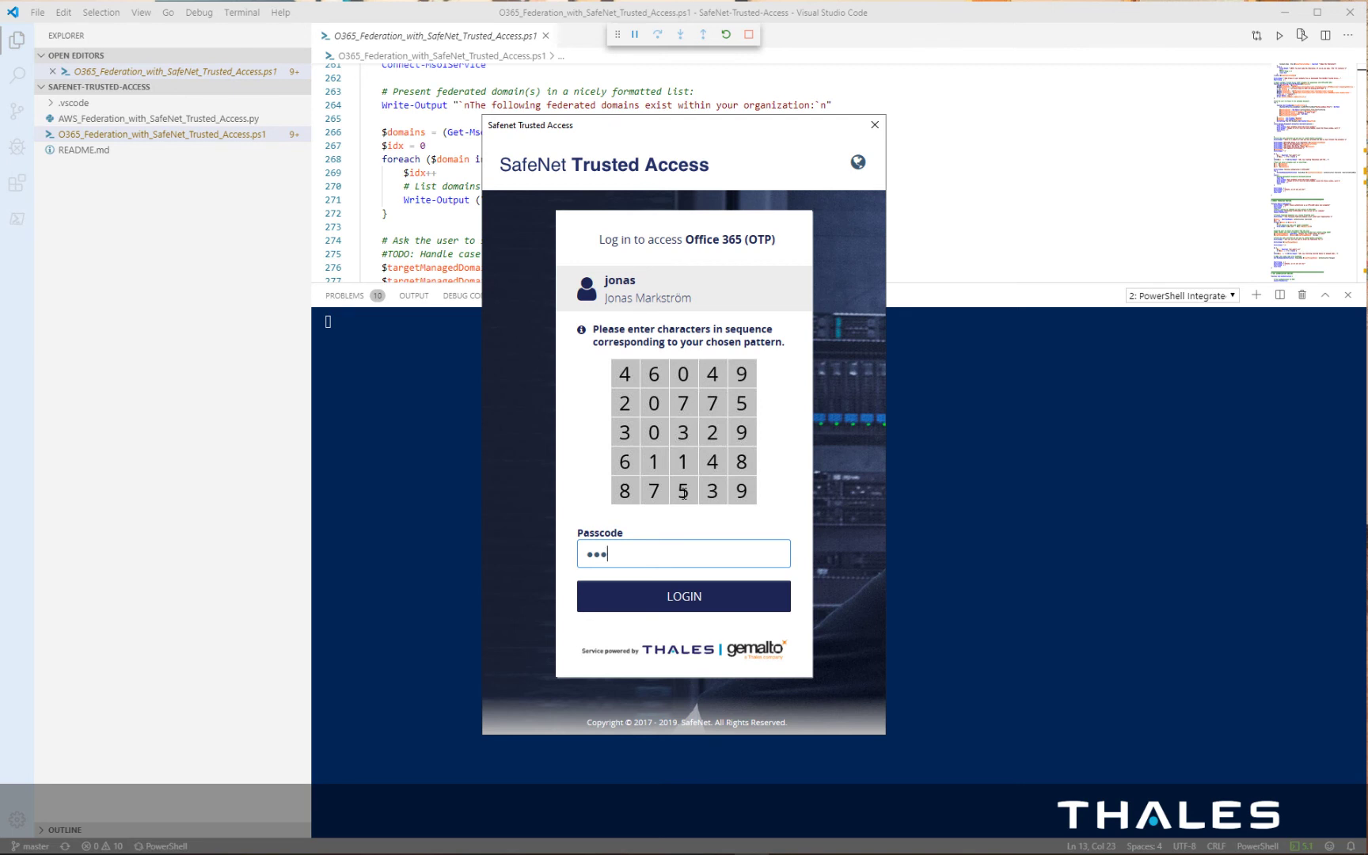
click(669, 595)
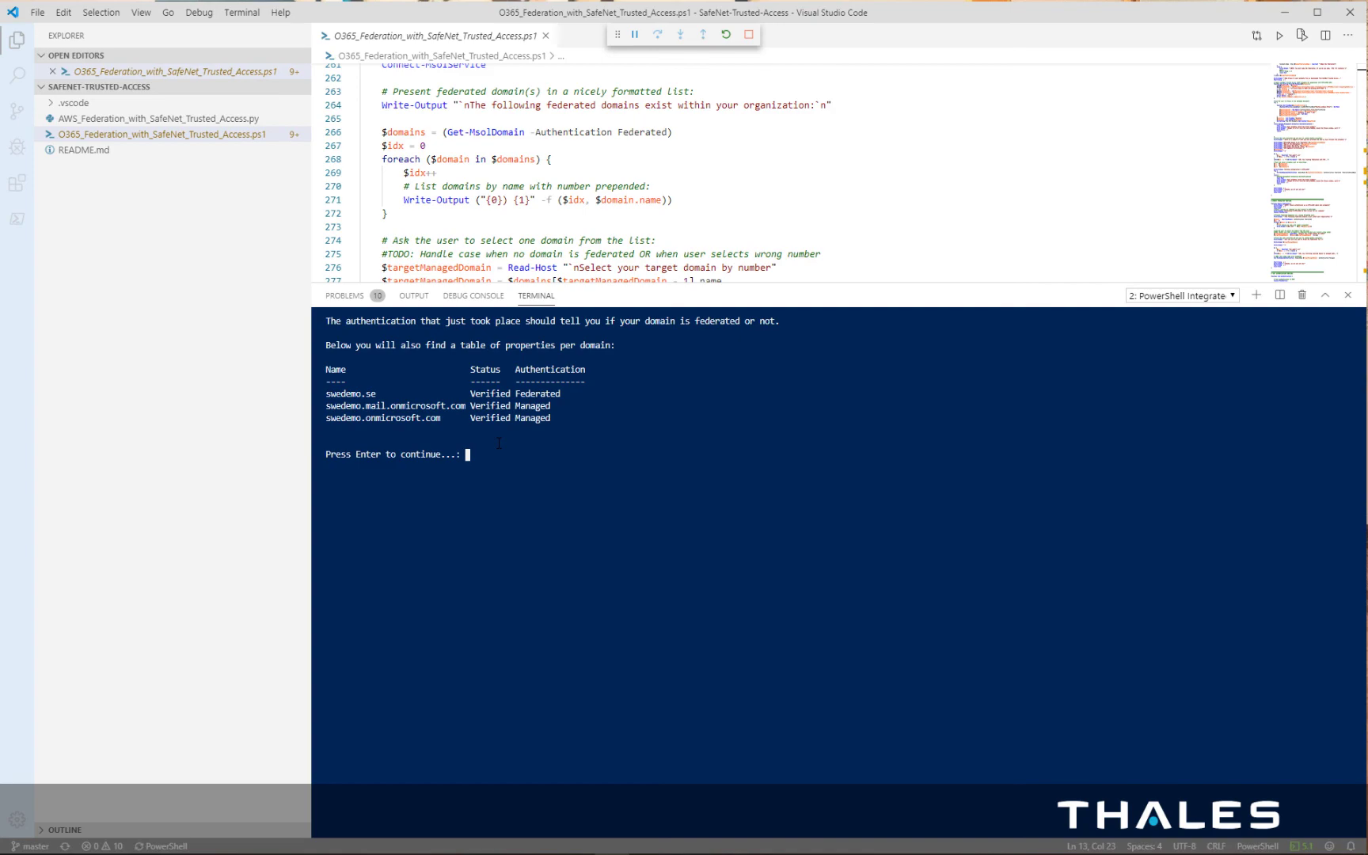
Return to the main menu and choose option 1, bringing up the Office 365 admin sign-in.
key(Return)
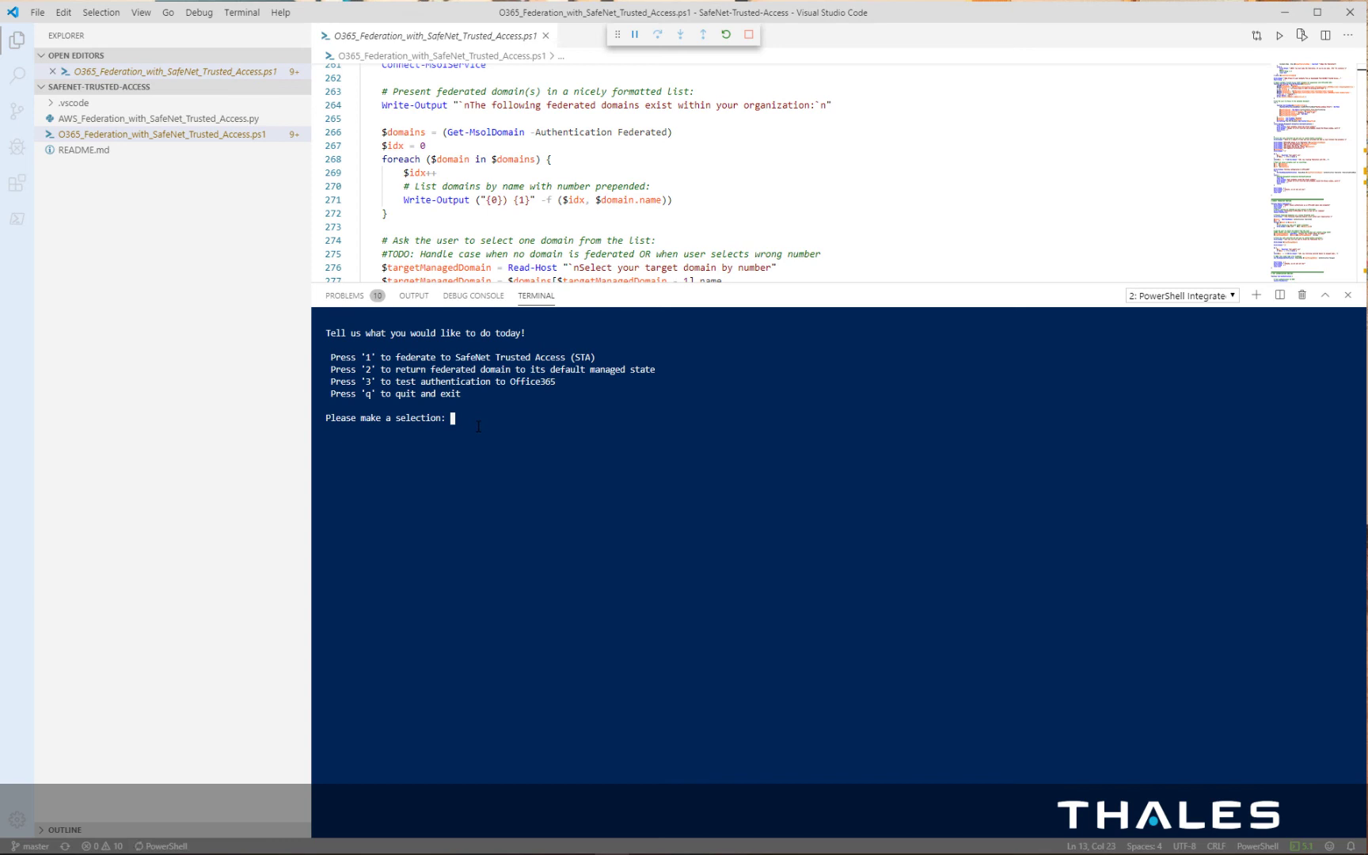
text(1)
key(Return)
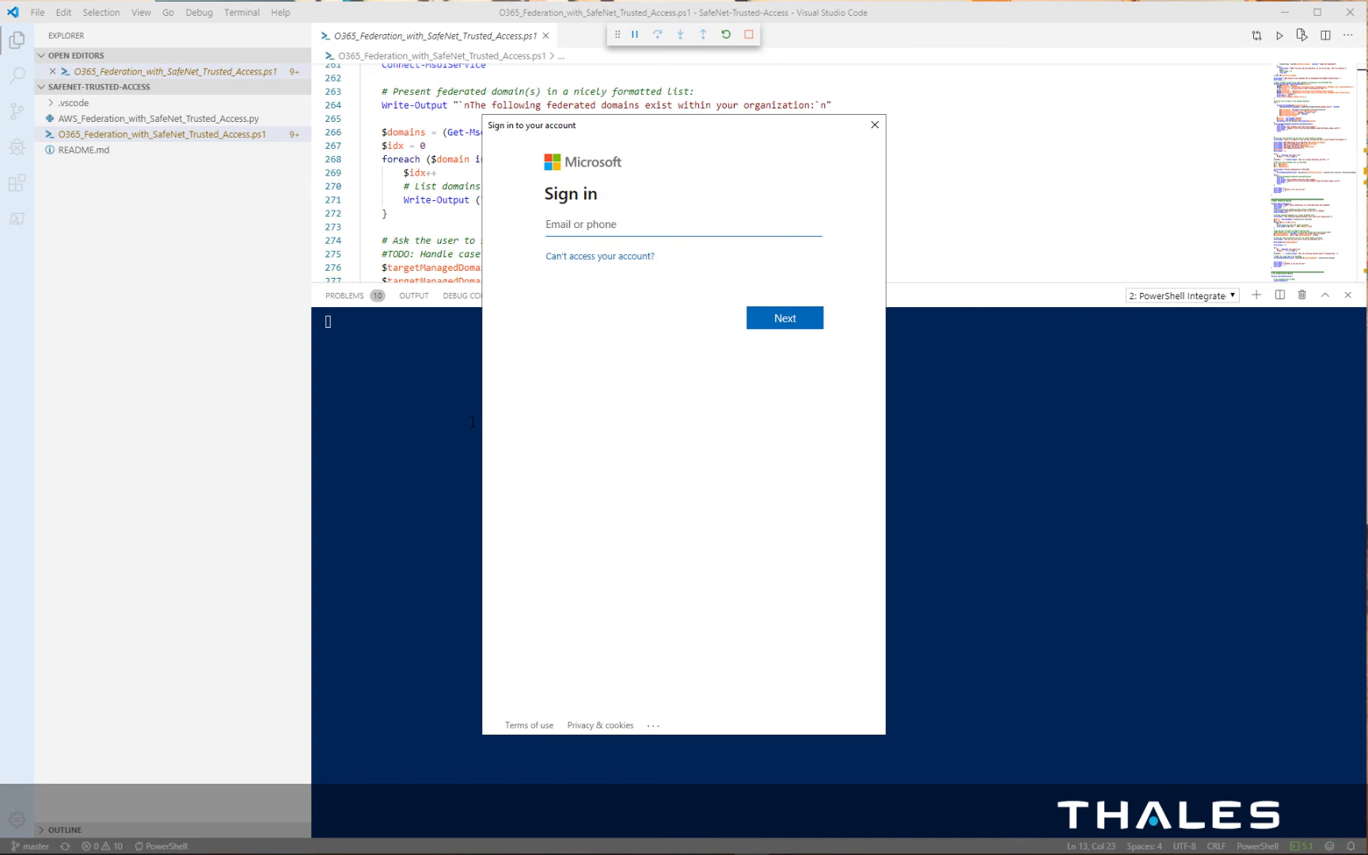
Sign in as the Office 365 admin through SafeNet's GrIDsure grid so swedemo.se is listed as a target.
key(Return)
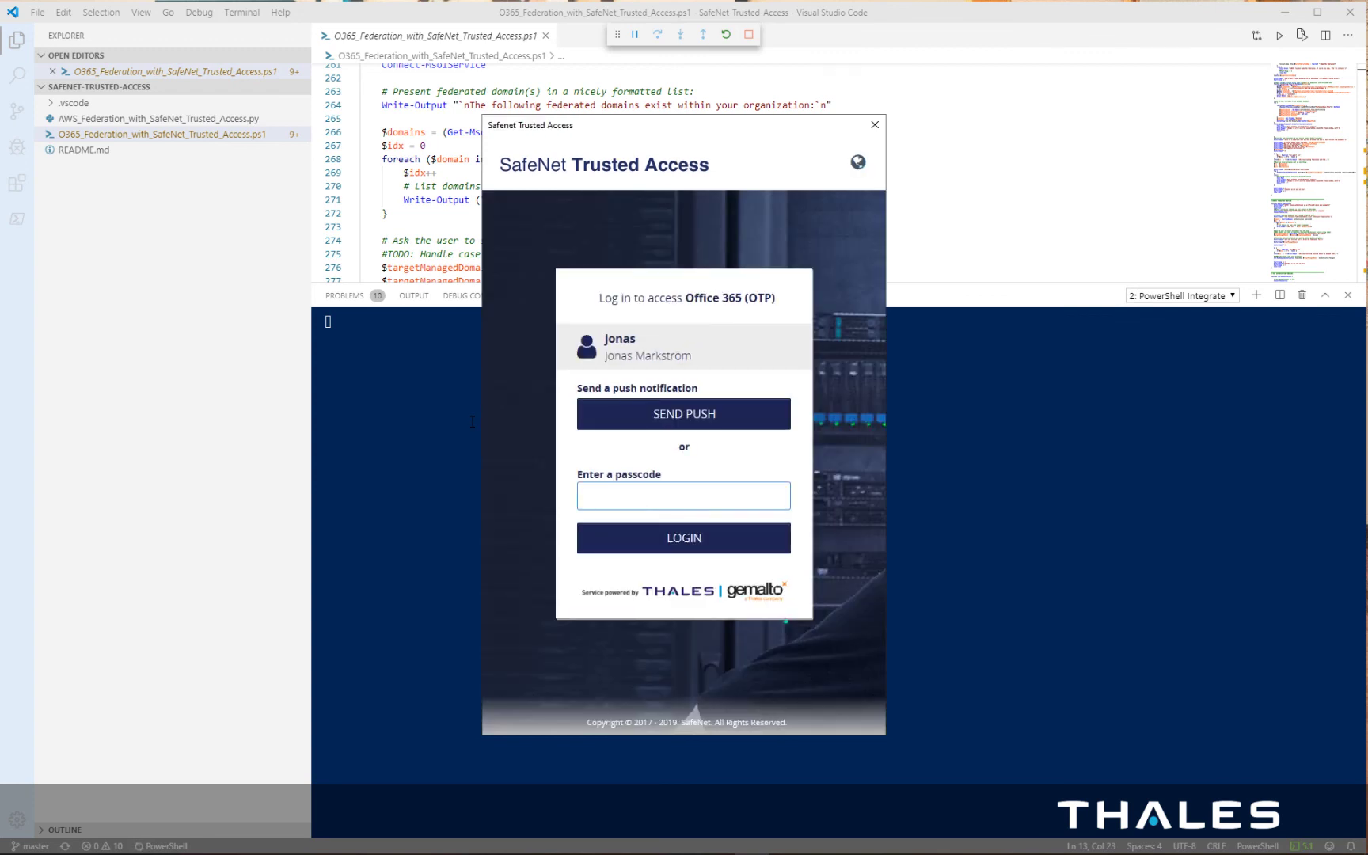
text(g)
key(Return)
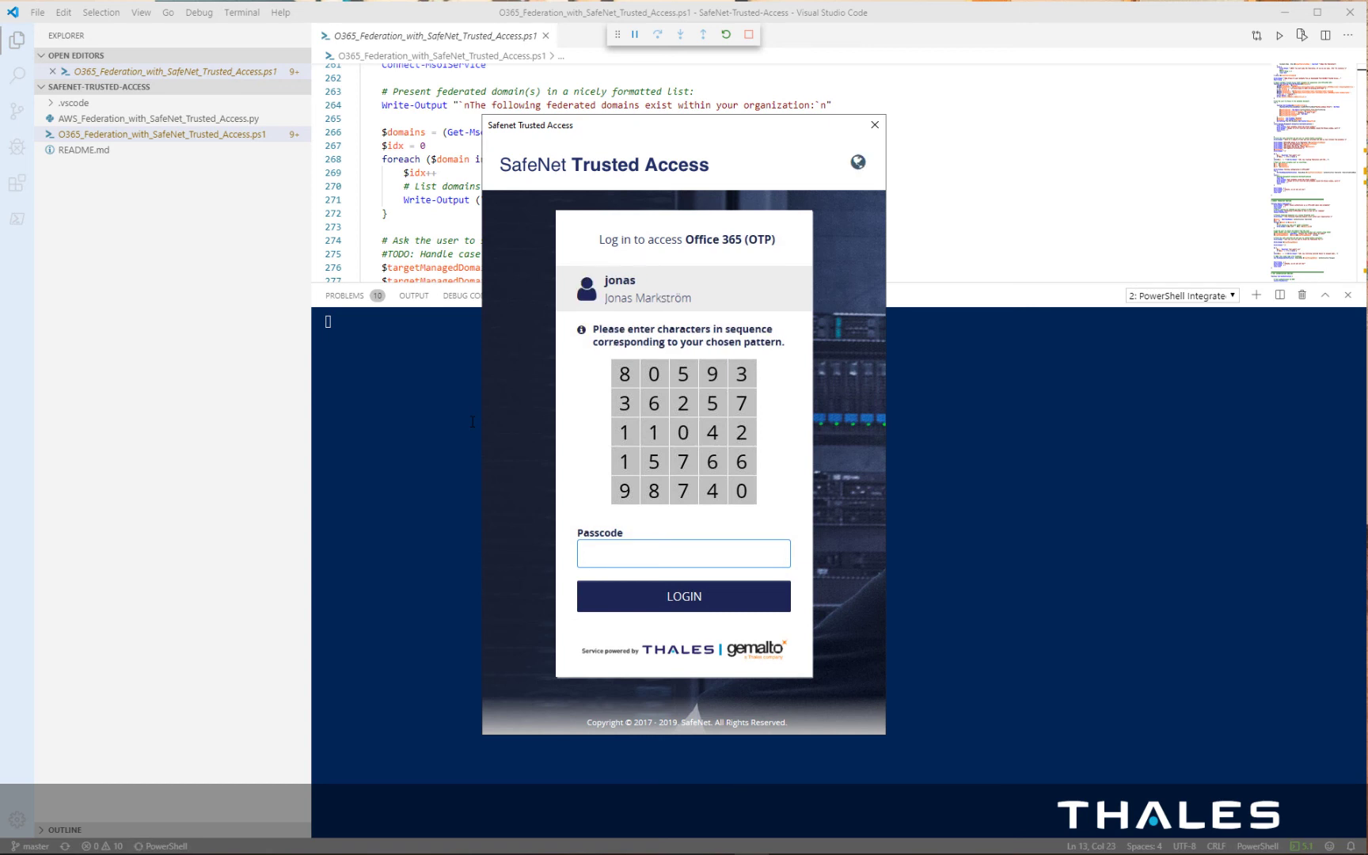
text(****)
text(**)
key(Return)
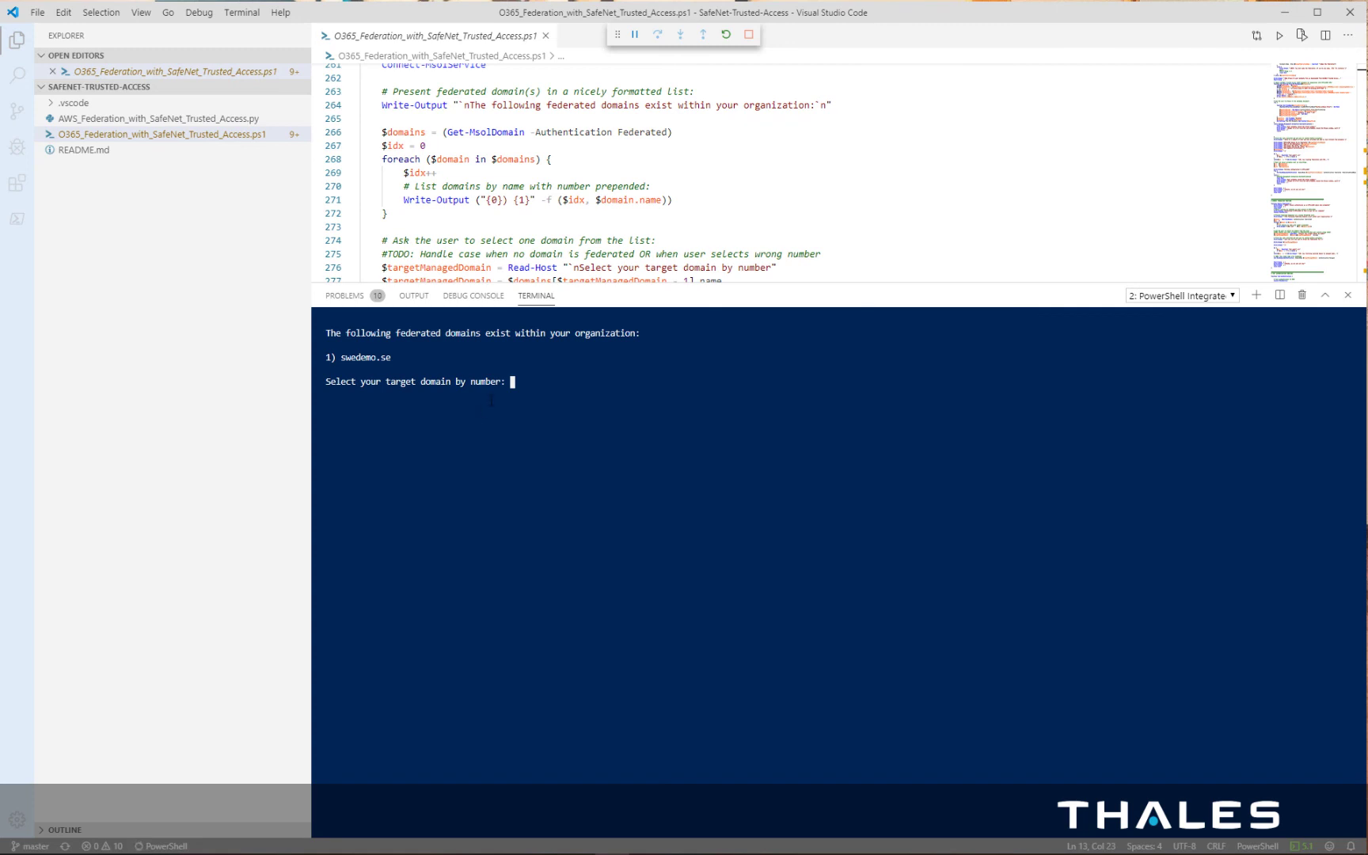
text(1)
Select swedemo.se as target, confirm 'y' to break federation back to managed, and return to the menu.
key(Return)
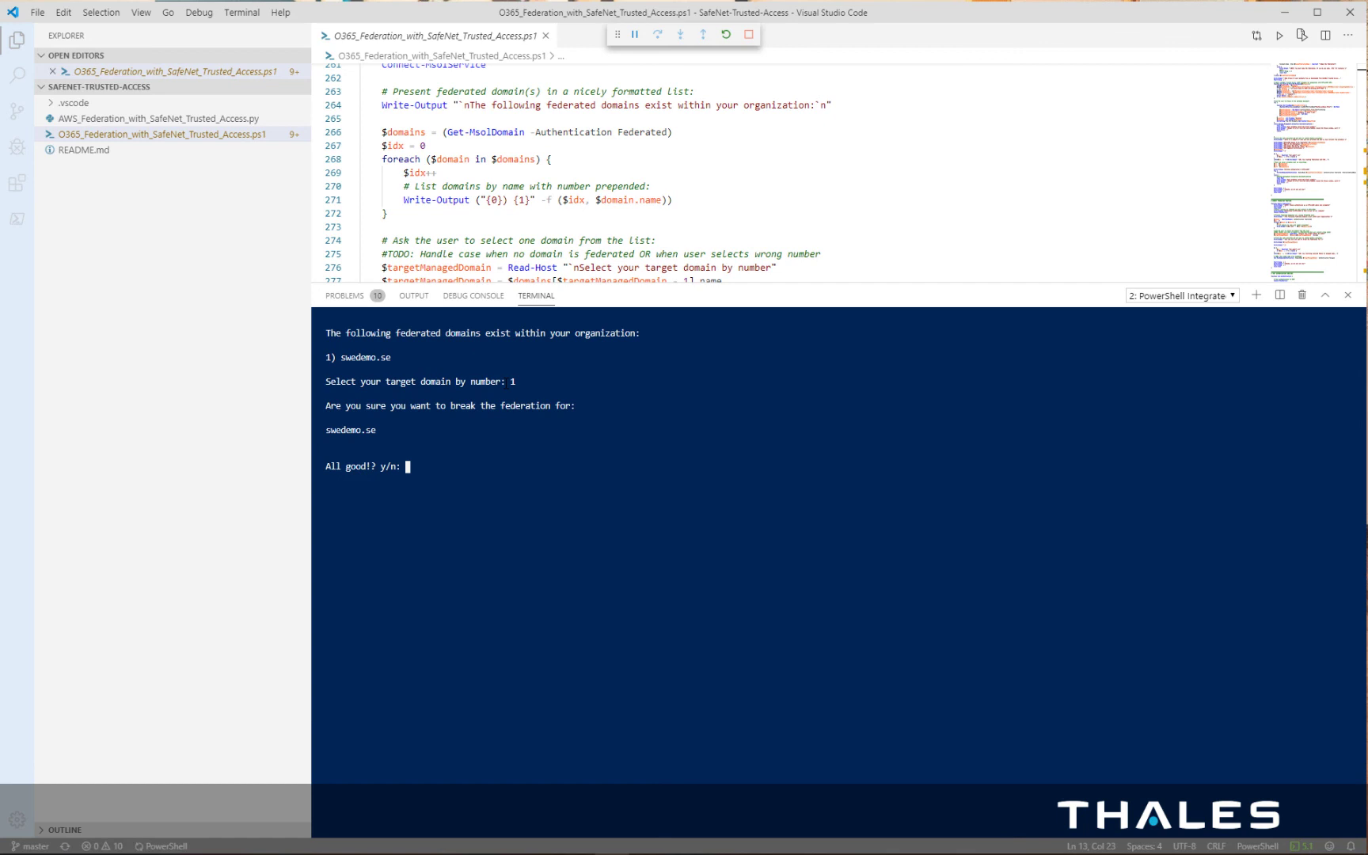
text(y)
key(Return)
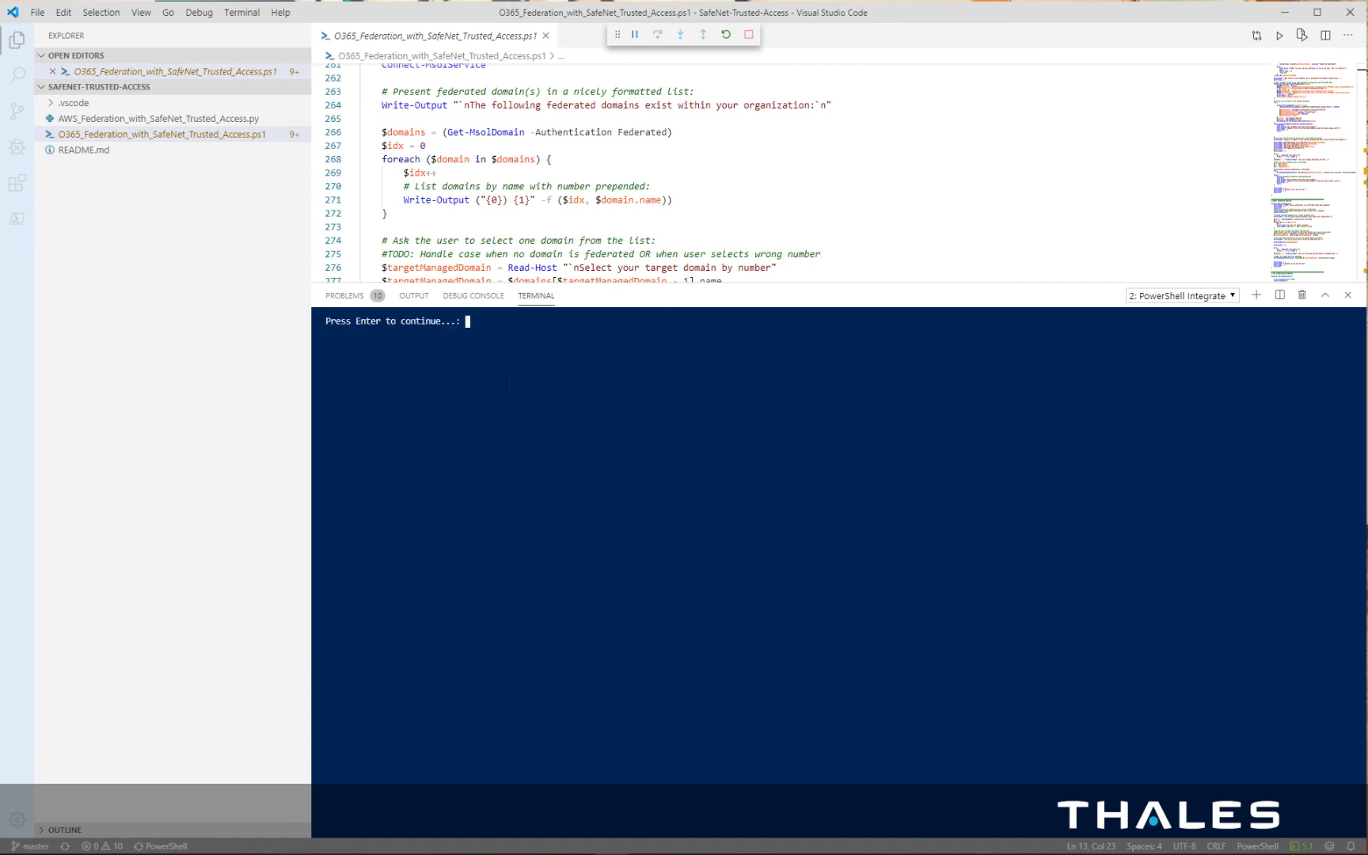
key(Return)
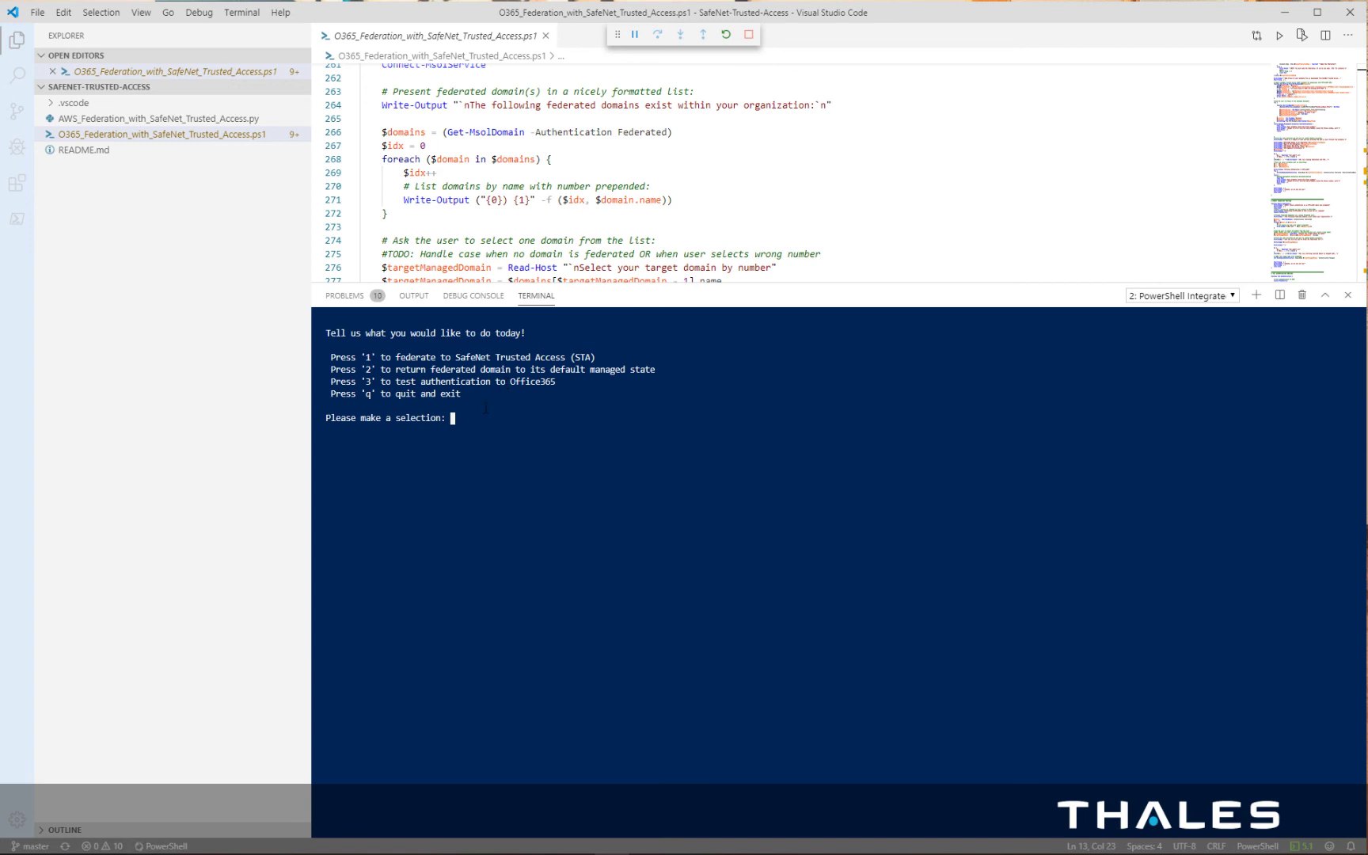
text(1)
Run the sign-in test with email and password, confirming all three domains show Managed, then return to the menu.
key(Return)
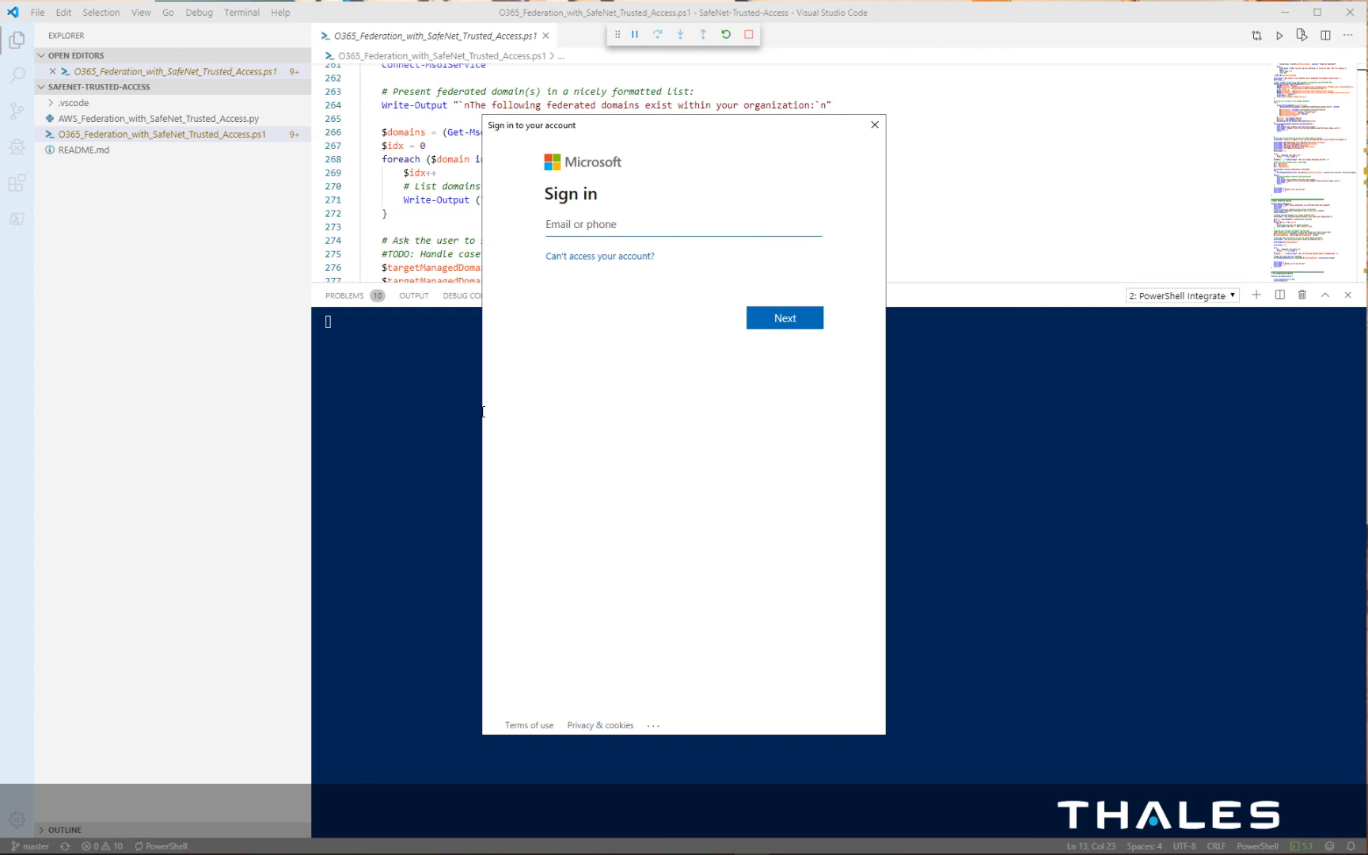
key(Return)
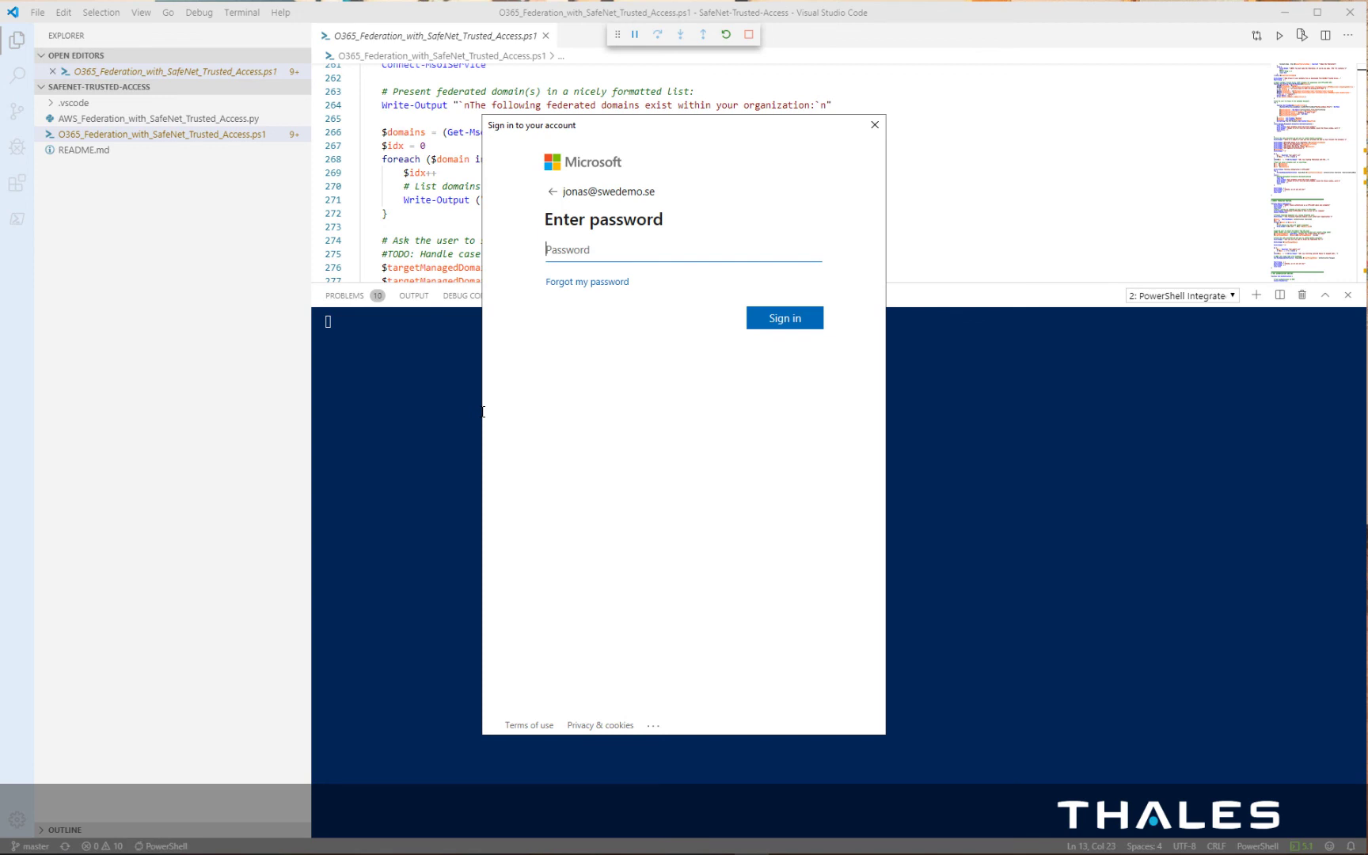
text(•••••)
text(•)
click(785, 318)
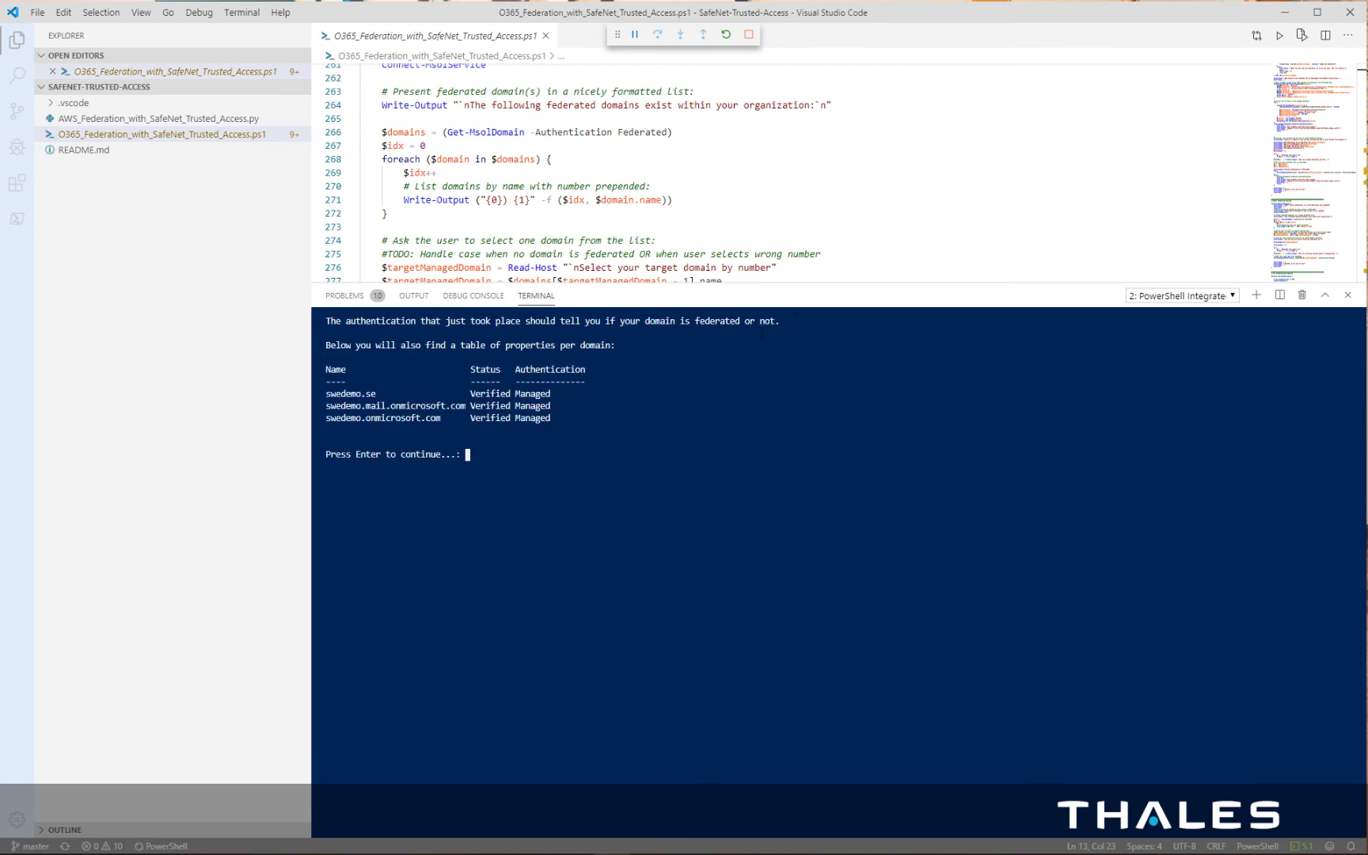
key(Return)
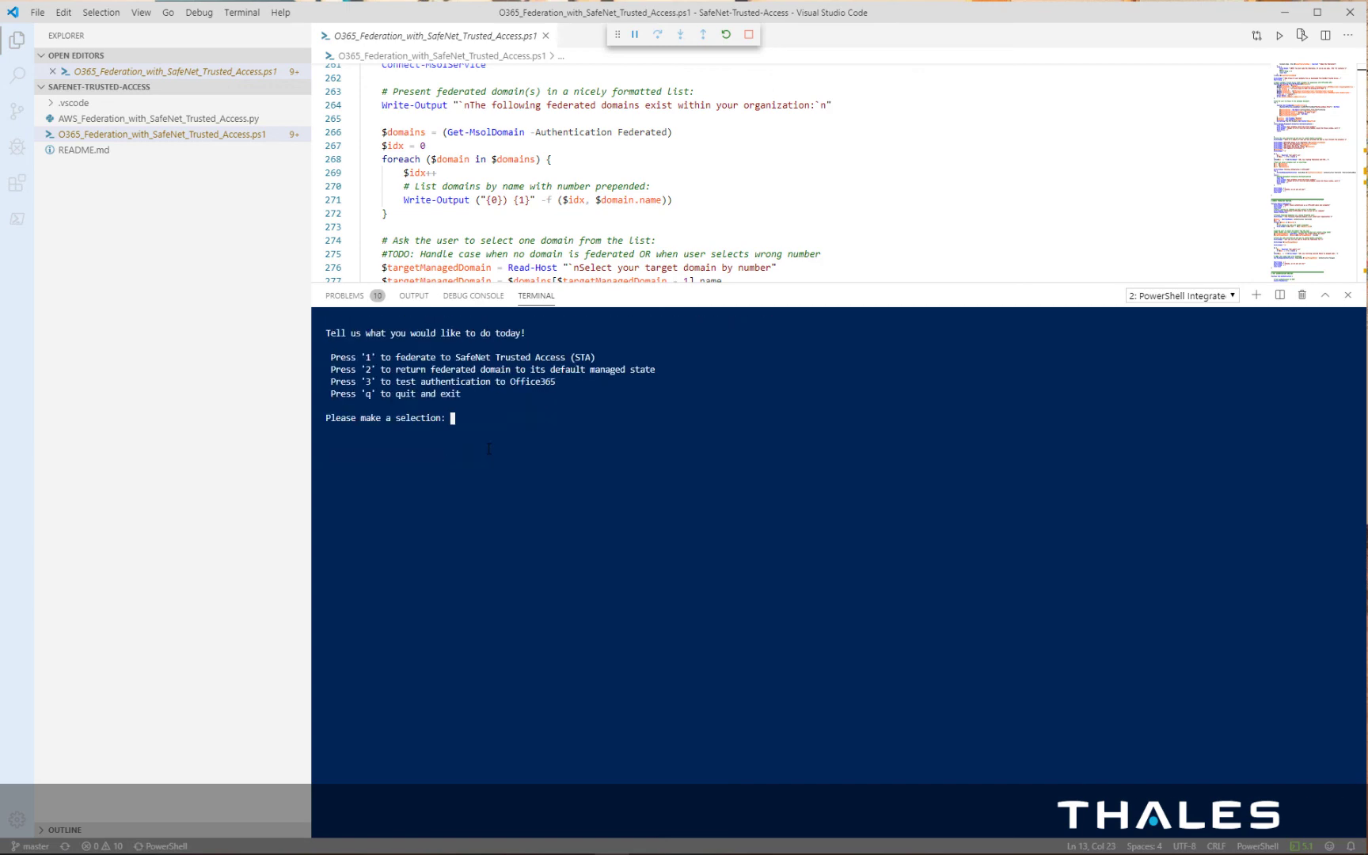